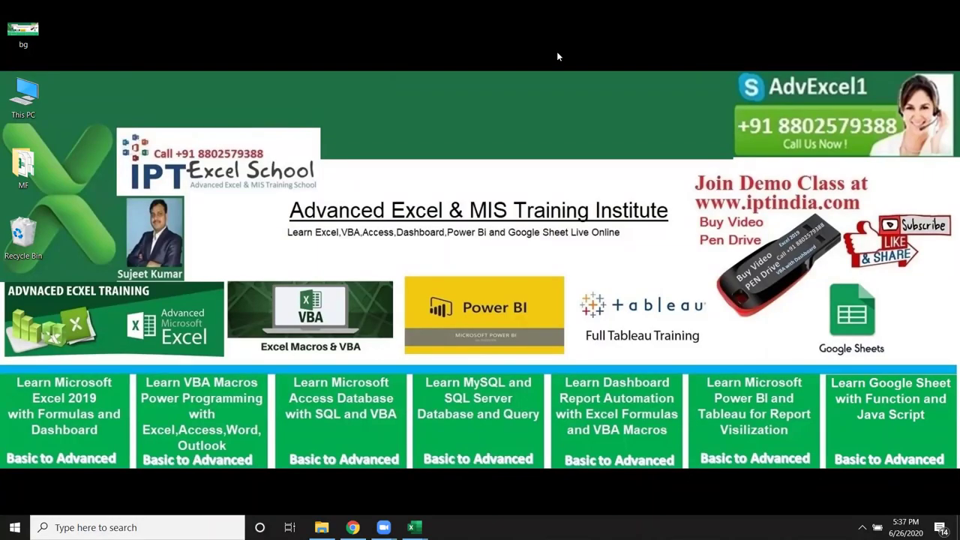
- Bring up Google Chrome from the taskbar
left_click(363, 523)
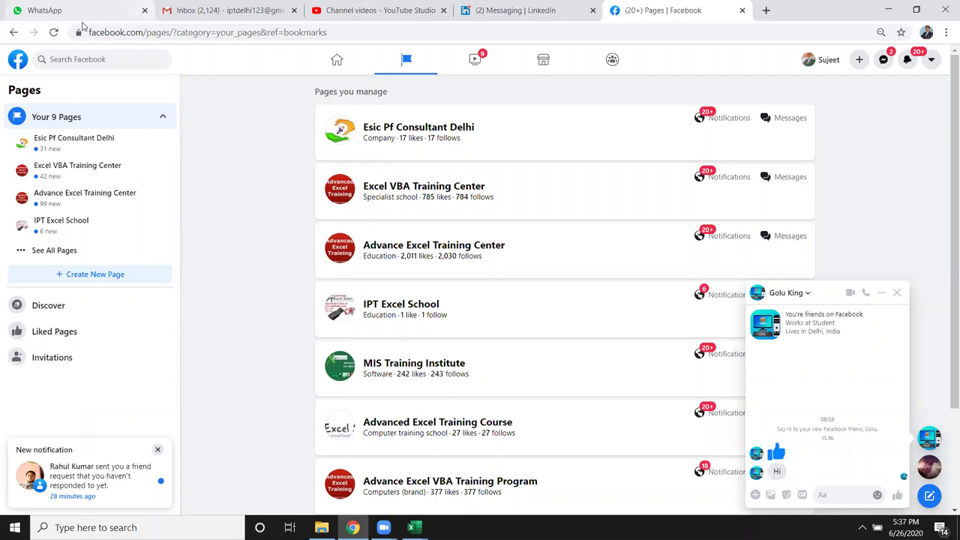
left_click(82, 15)
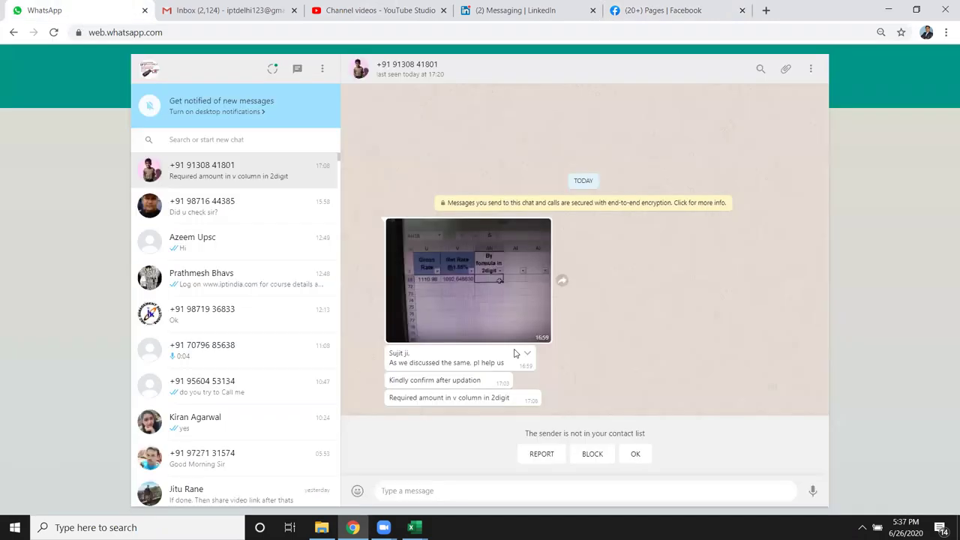
left_click(484, 306)
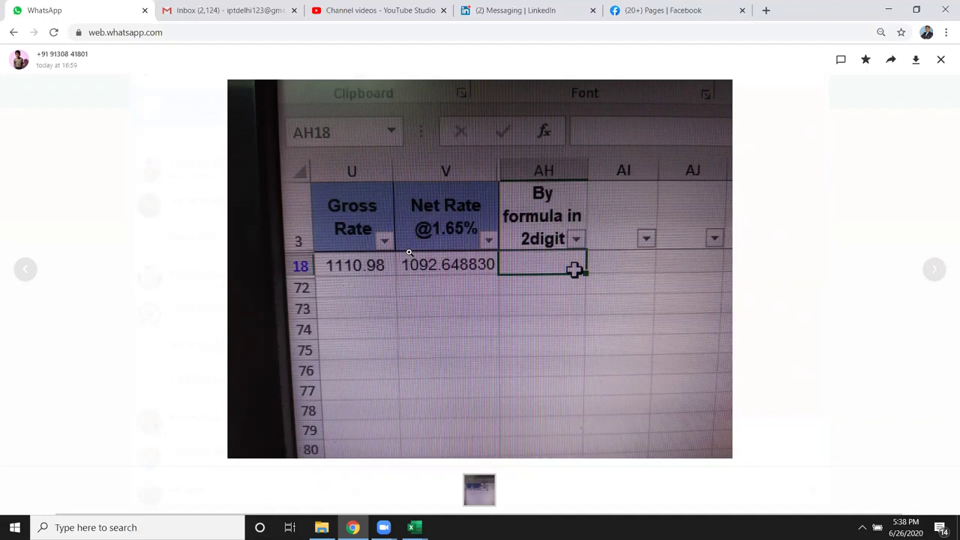
key("Escape")
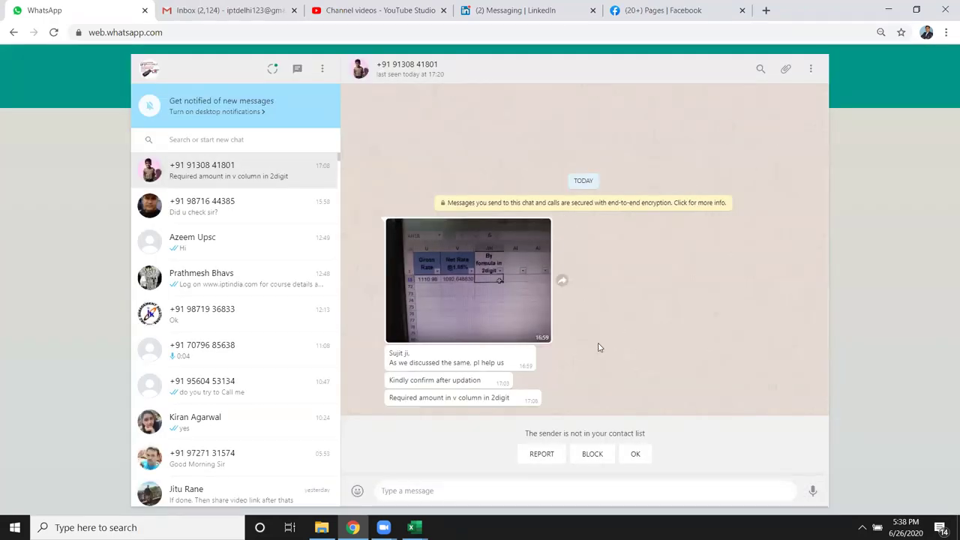
- Leave Chrome and bring the Excel workbook Book2 to the front
key("super+d")
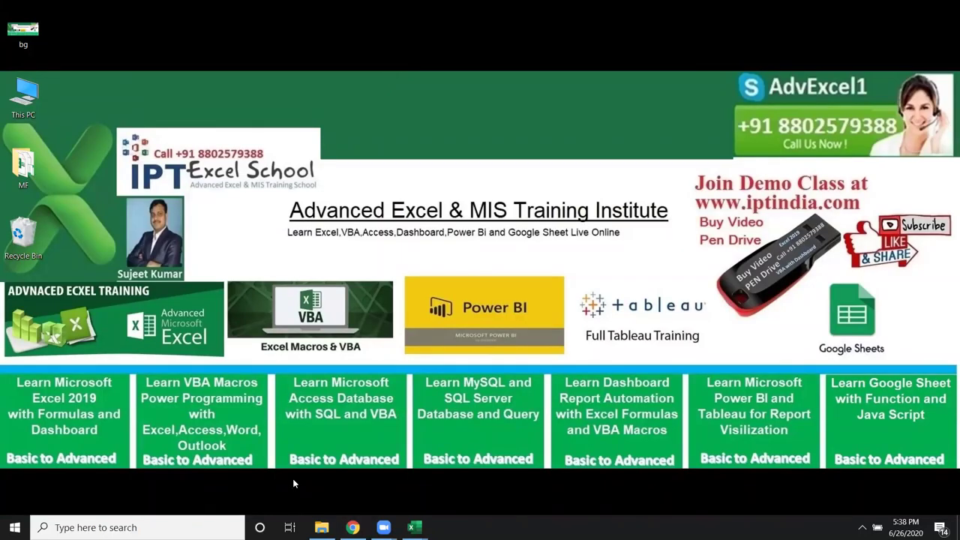
key("super+4")
left_click(403, 452)
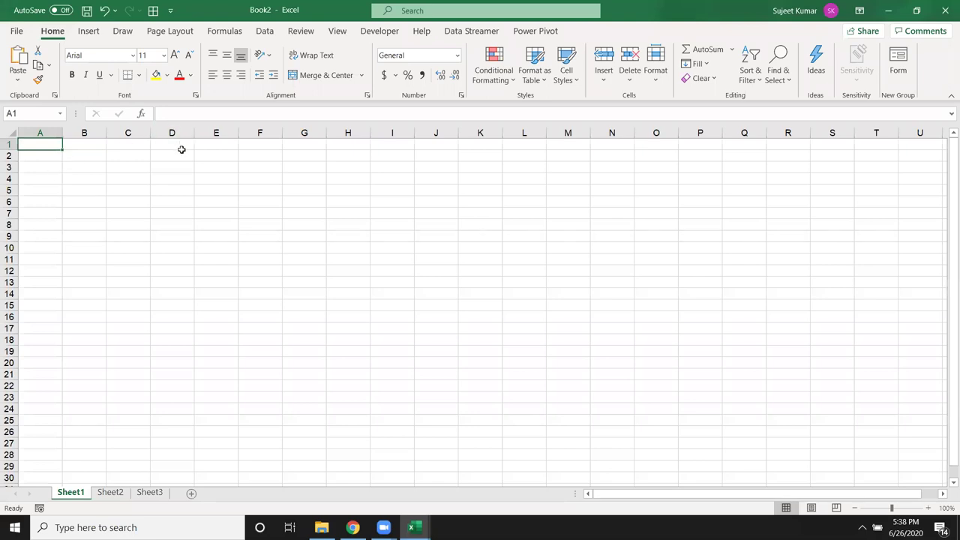
- Enter headings Amt in A1 and afet-dis in B1, 15000 in A2, then select B2
type("Amr")
key("ctrl+Return")
type("Amt")
key("Tab")
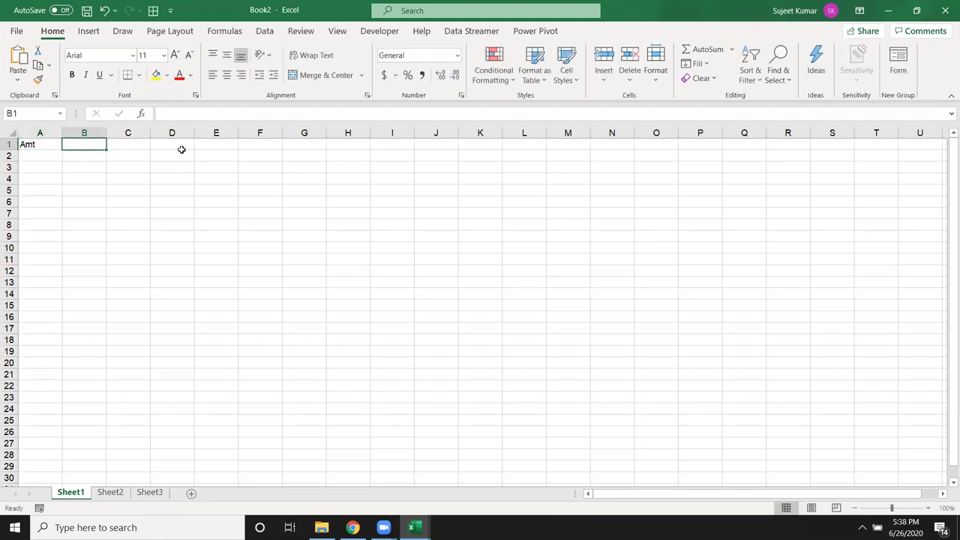
type("afet-dis")
key("Return")
type("15000")
key("Return")
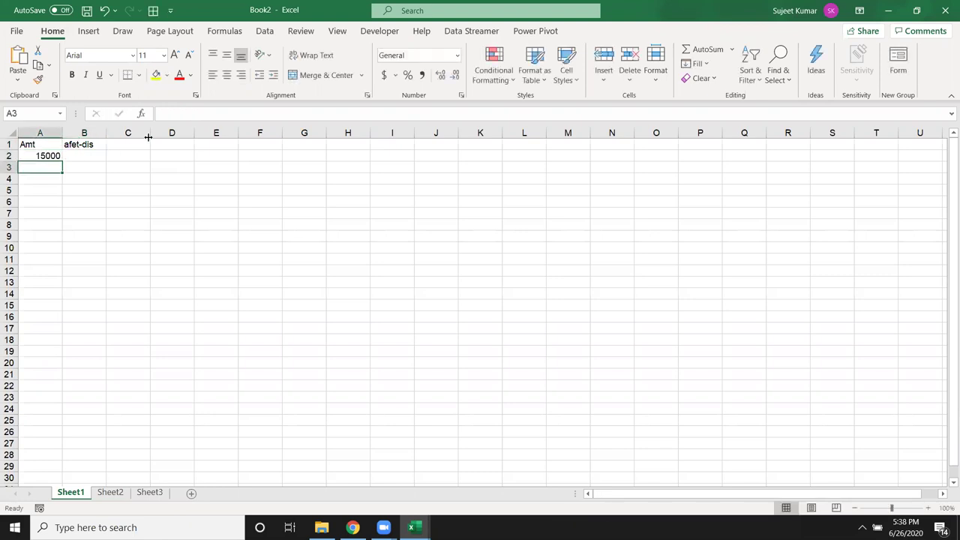
left_click(90, 162)
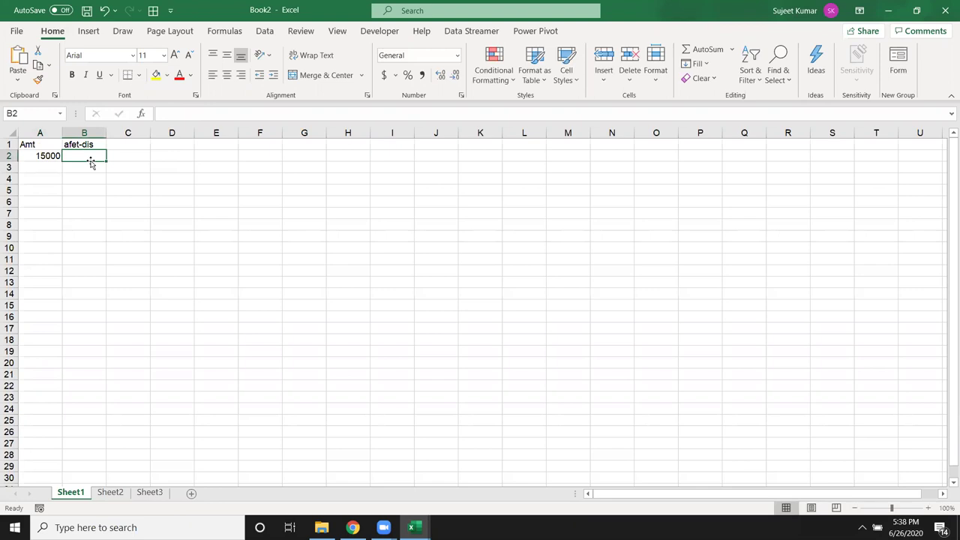
- Enter =A2-(A2*5%) in B2 so it returns the discounted amount 14250
type("=")
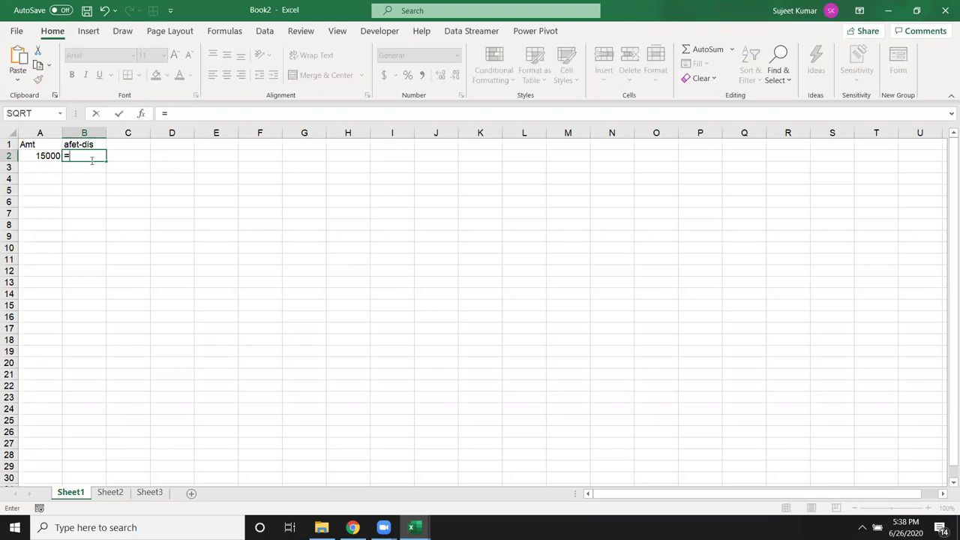
key("Left")
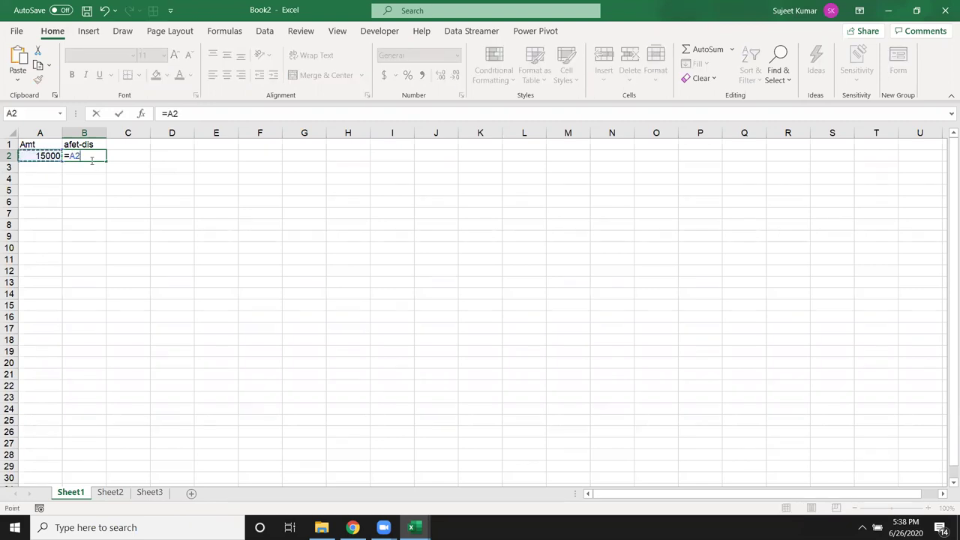
type("-(")
left_click(47, 155)
type("*5%")
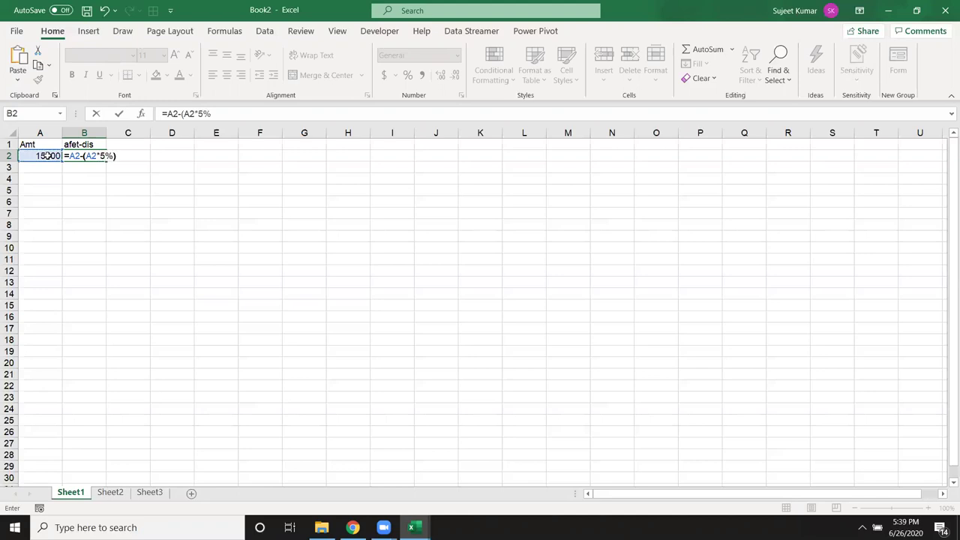
key("Return")
scroll(132, 215, "up", 8, "ctrl")
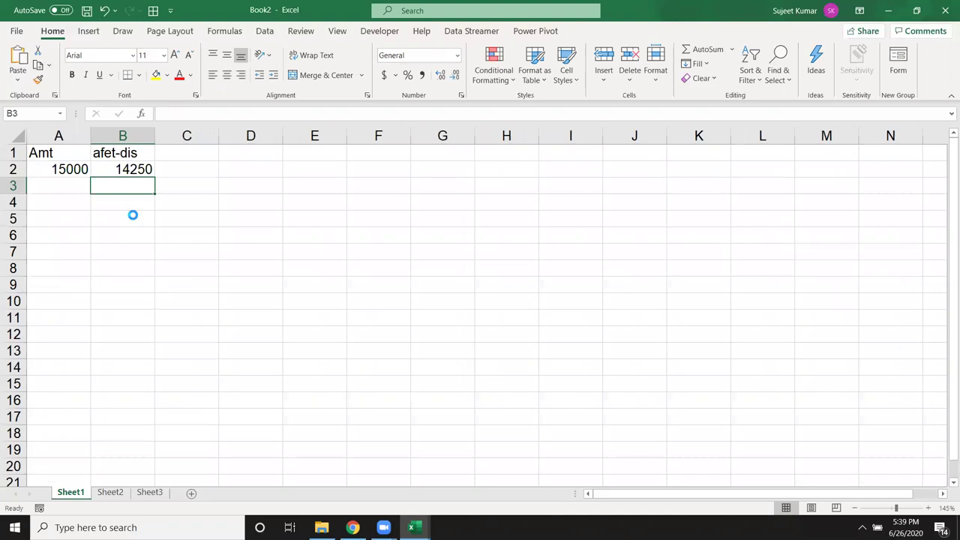
scroll(132, 216, "up", 5, "ctrl")
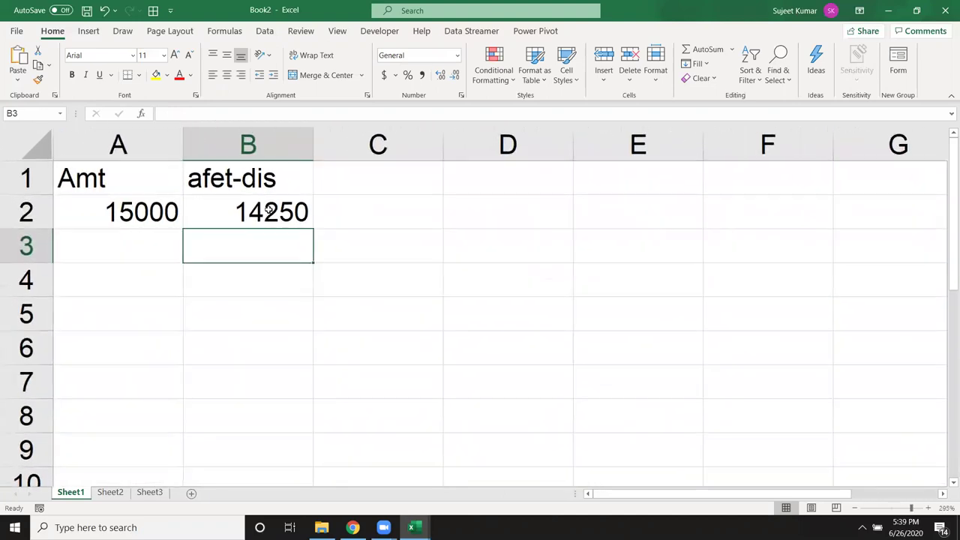
double_click(255, 215)
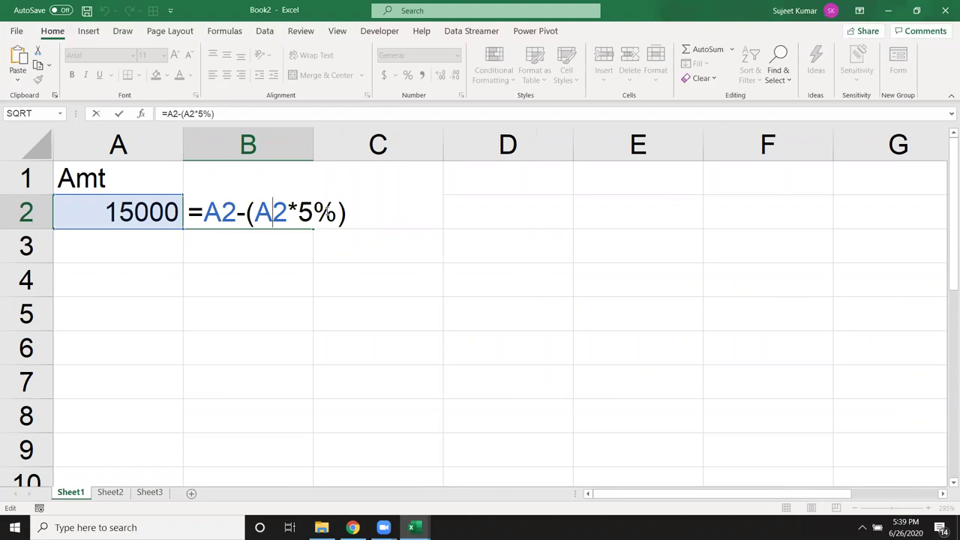
key("Return")
key("Up")
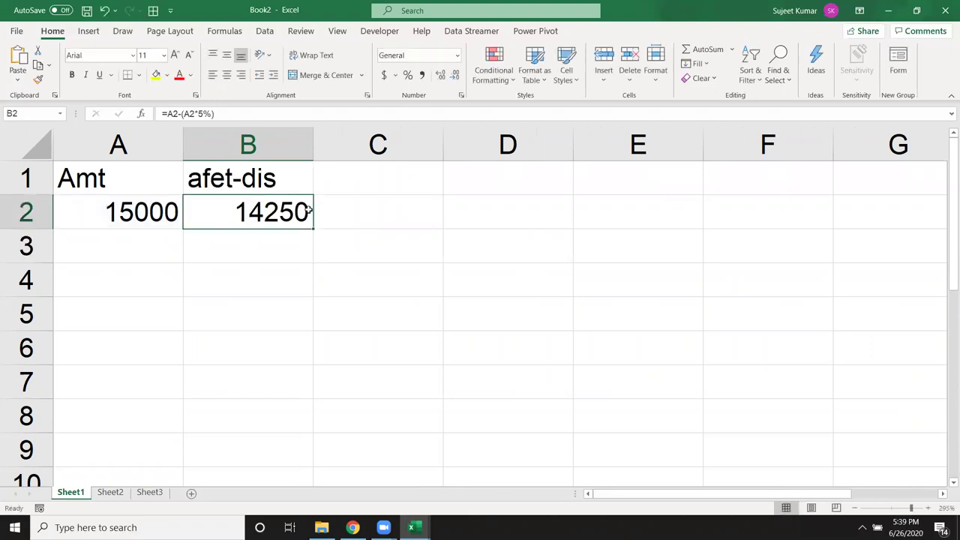
- Show two decimals in B2 and change the amount in A2 to 15952
left_click(442, 78)
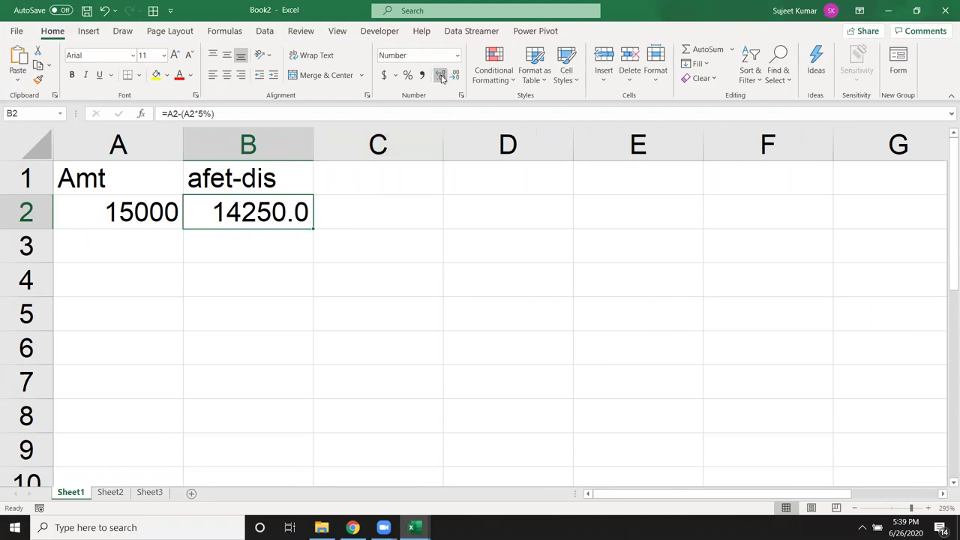
left_click(442, 78)
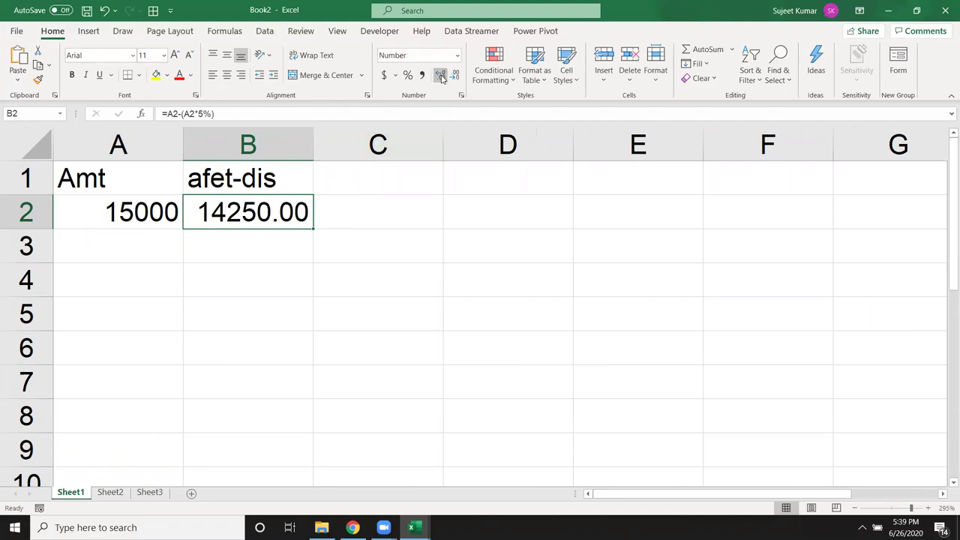
left_click(143, 220)
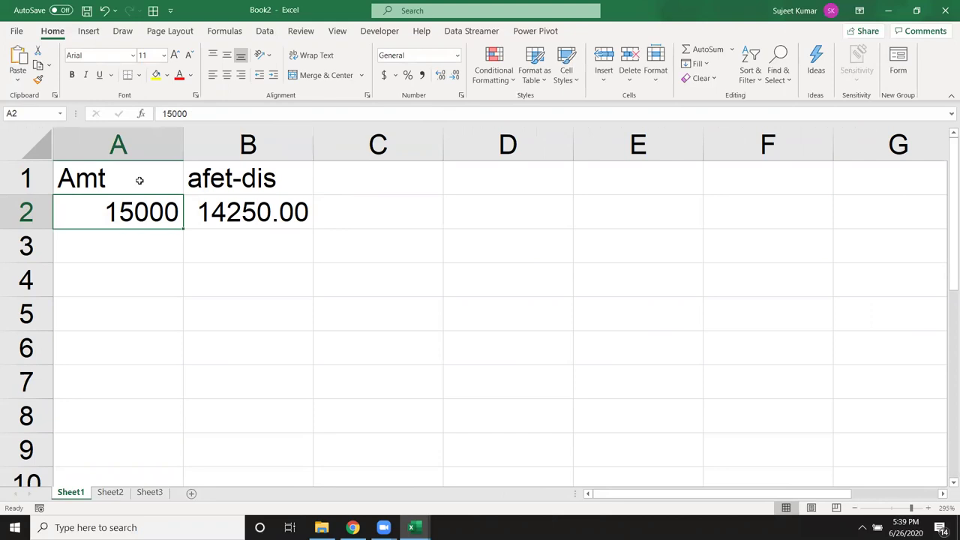
left_click(205, 117)
key("BackSpace")
key("BackSpace")
key("BackSpace")
type("952")
key("Return")
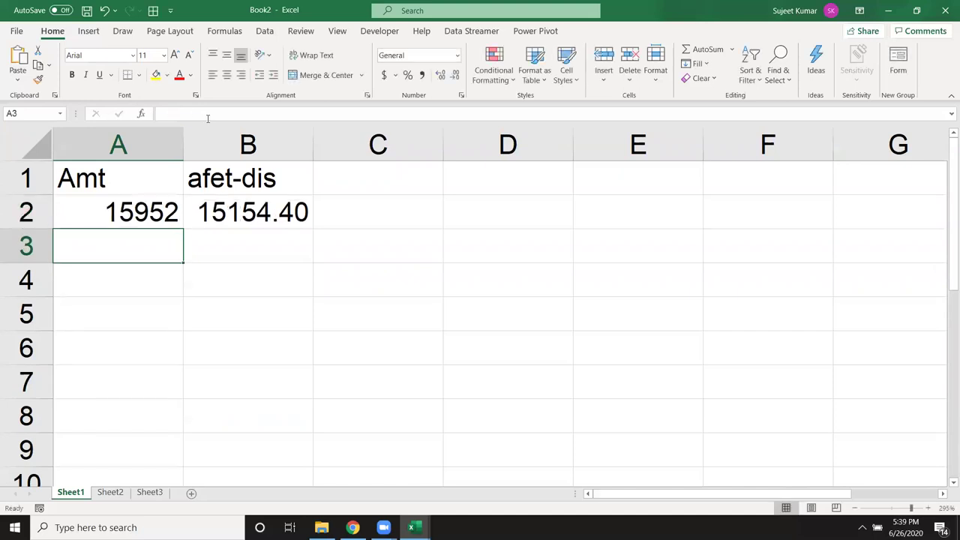
- Change B2's discount rate to 5.69%, making it =A2-(A2*5.69%)
left_click(294, 213)
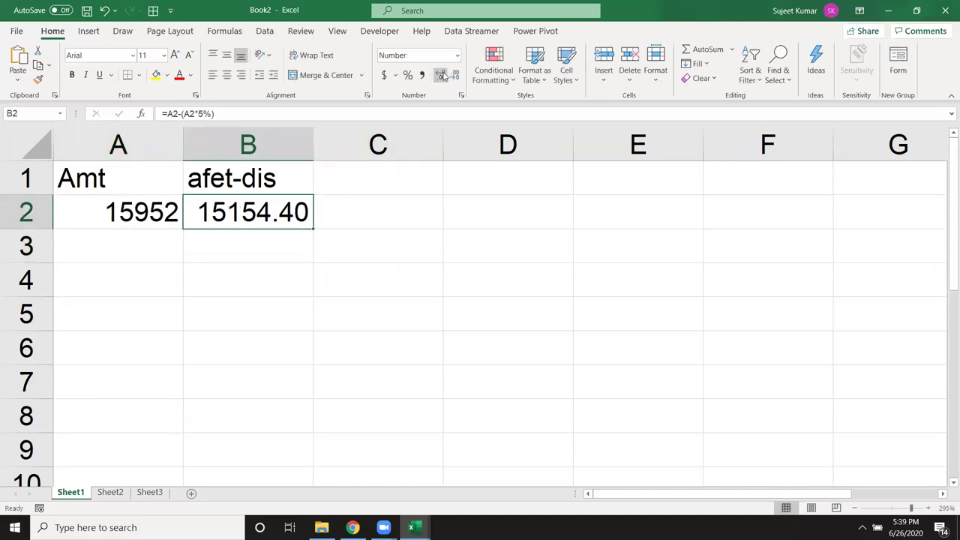
left_click(441, 76)
left_click(222, 113)
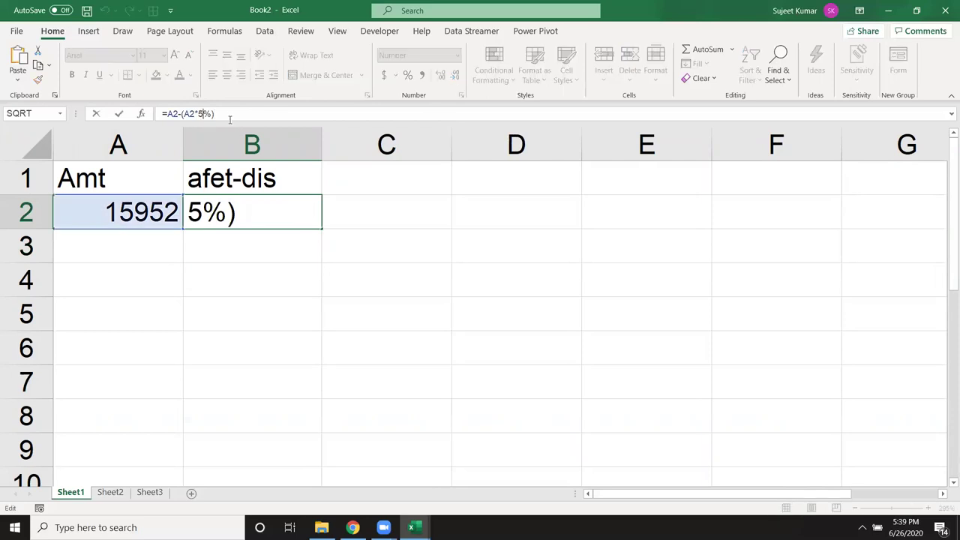
type(".69")
key("Return")
key("Up")
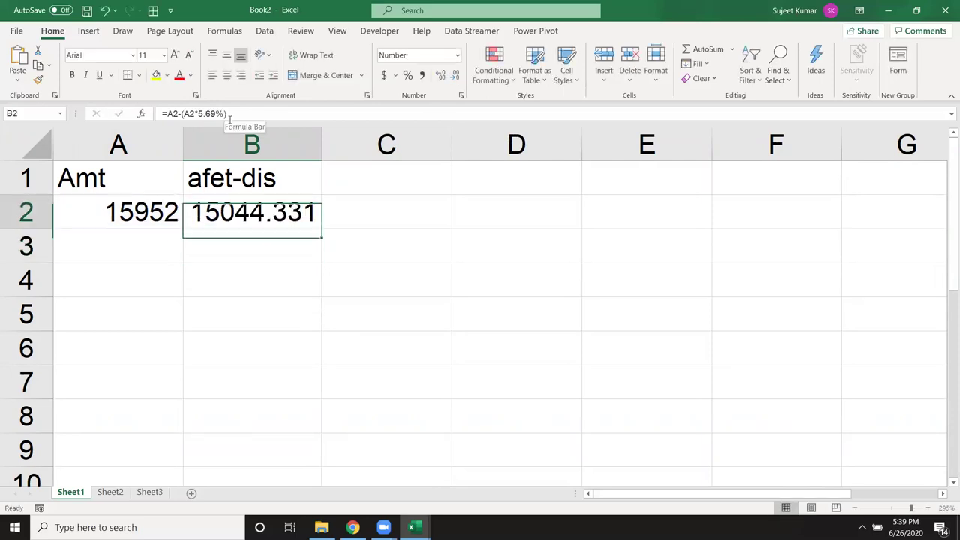
- Display B2 with six decimals as 15044.331200, then select C3
left_click(441, 76)
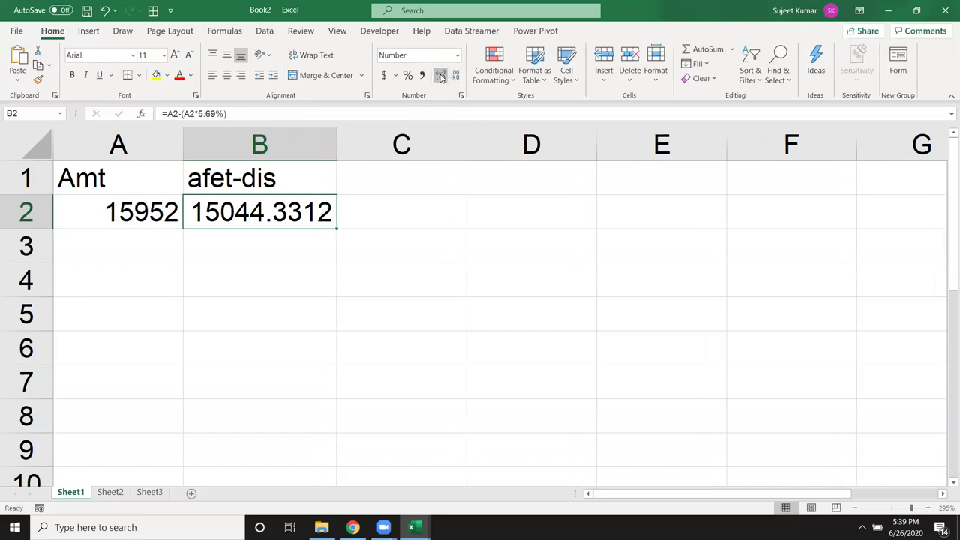
left_click(441, 76)
left_click(441, 76)
left_click(441, 75)
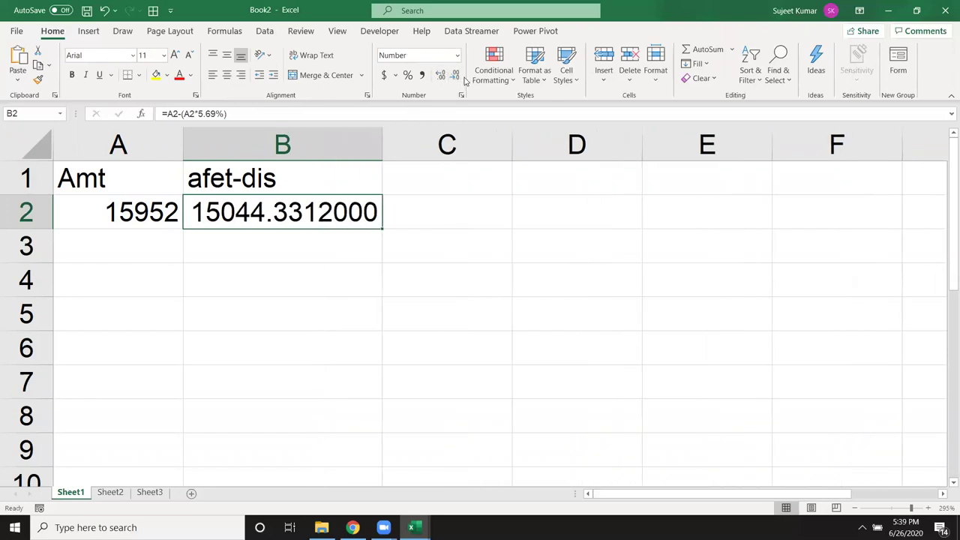
left_click(456, 76)
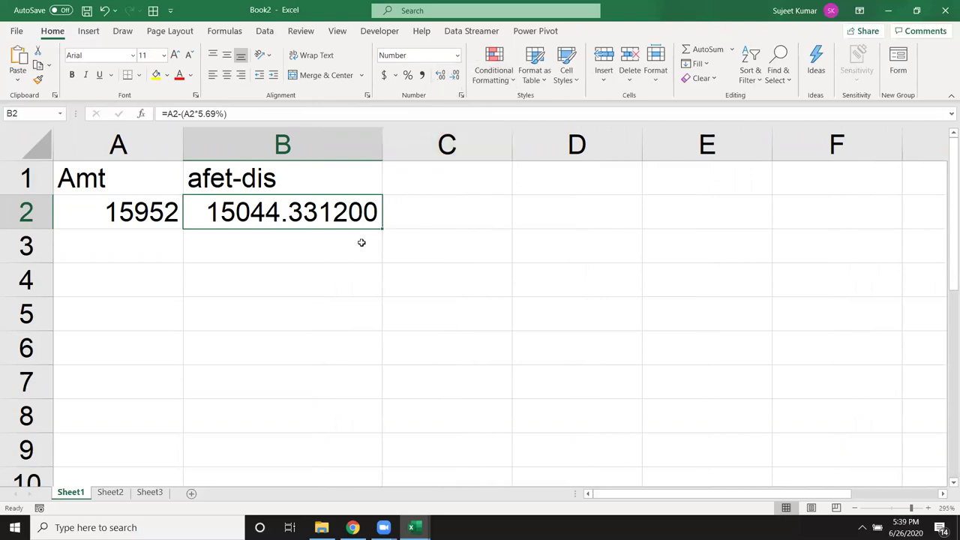
left_click(269, 239)
left_click(253, 219)
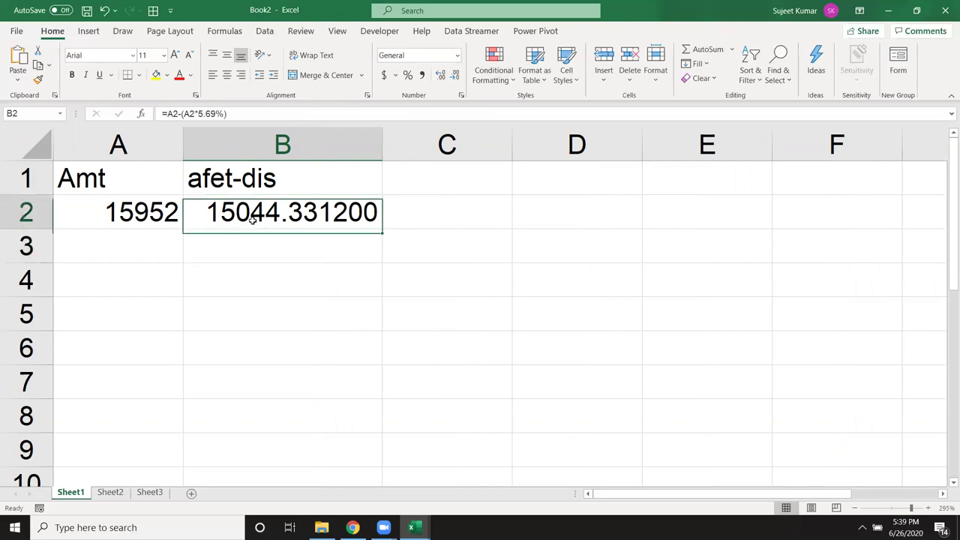
left_click(424, 247)
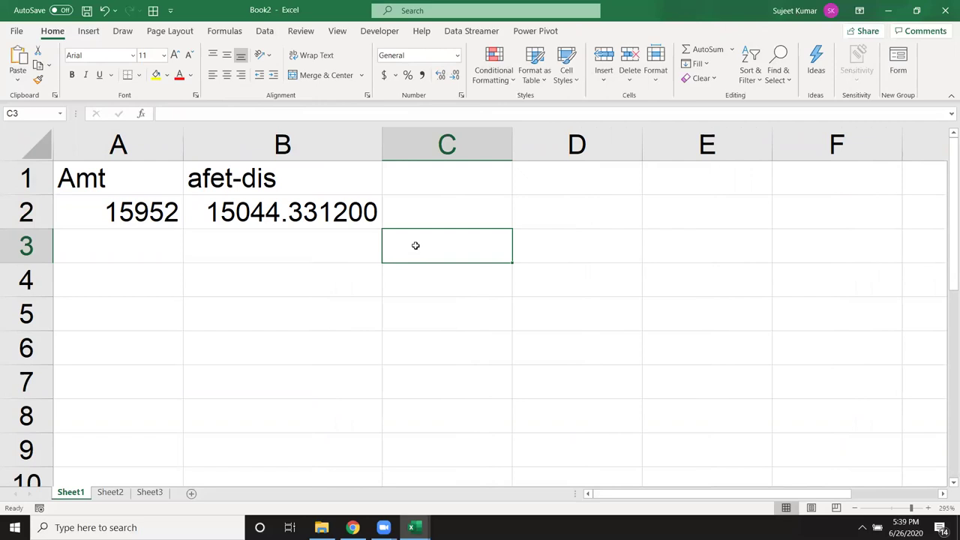
- Enter =ROUND(B2,2) in C3 using the ROUND autocomplete
type("=")
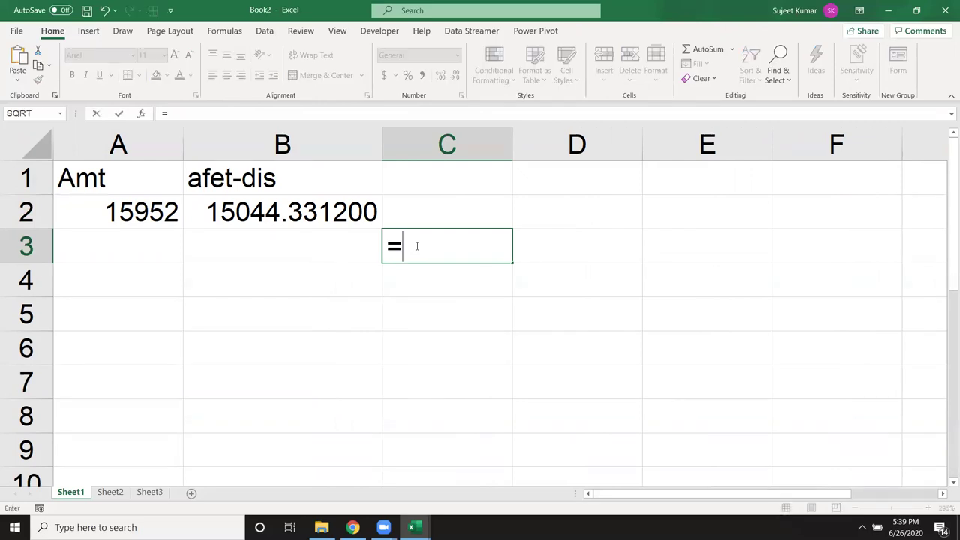
type("rou")
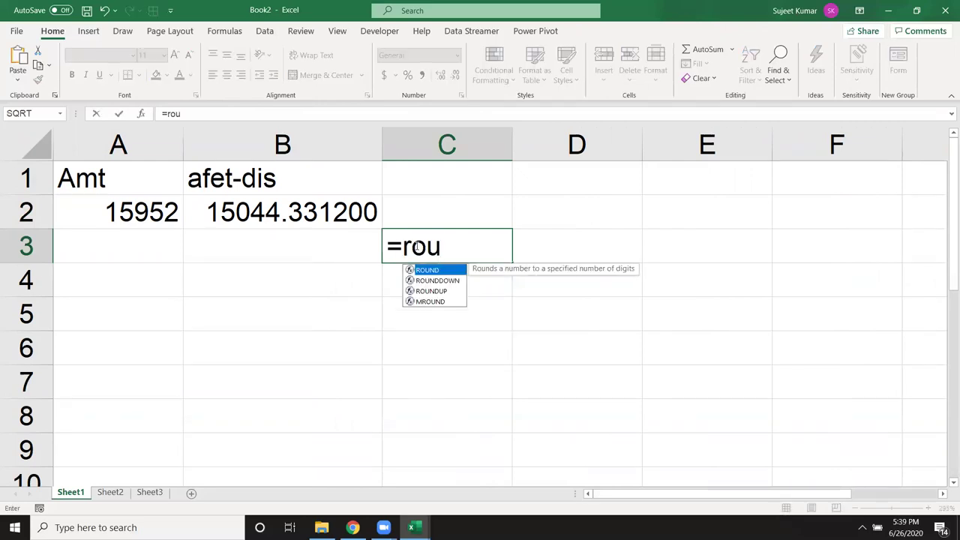
key("Tab")
left_click(415, 246)
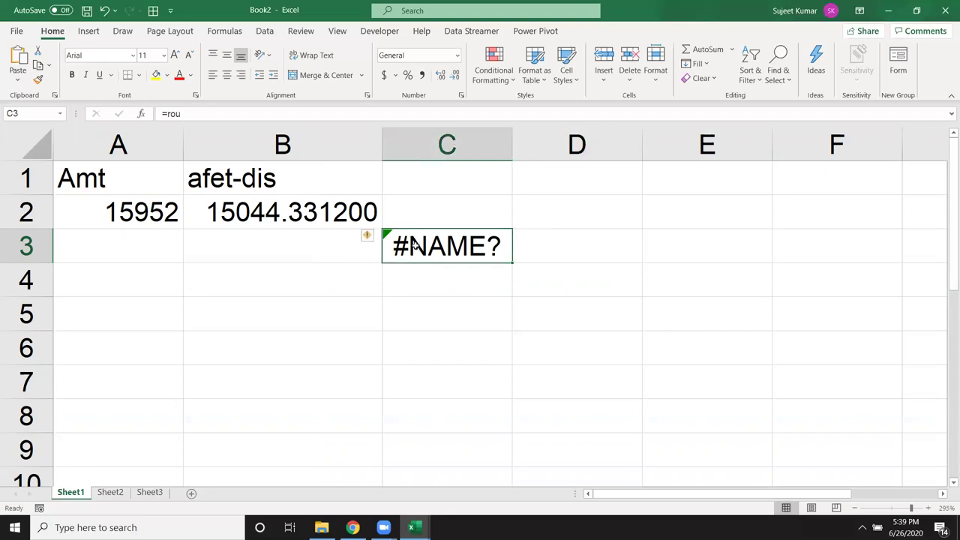
type("=ROU")
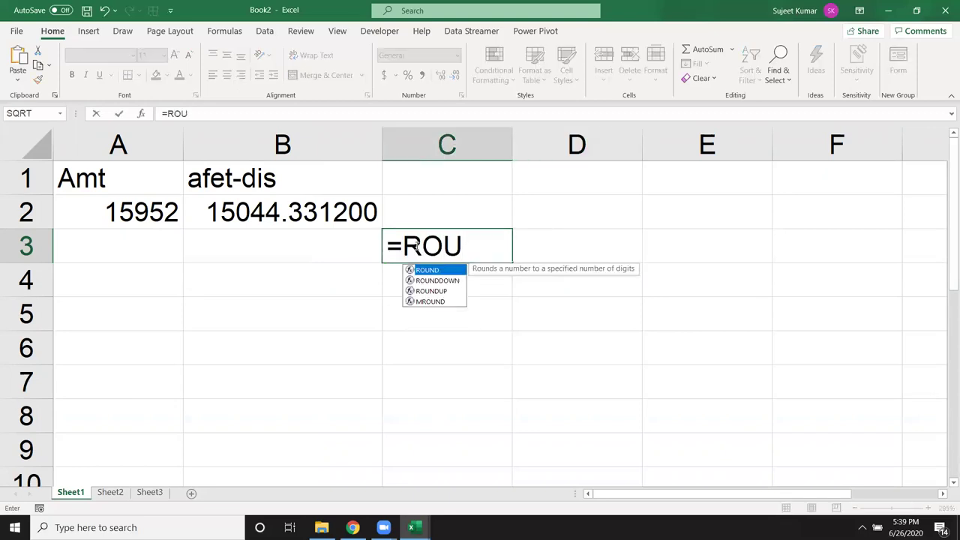
key("Tab")
key("Left")
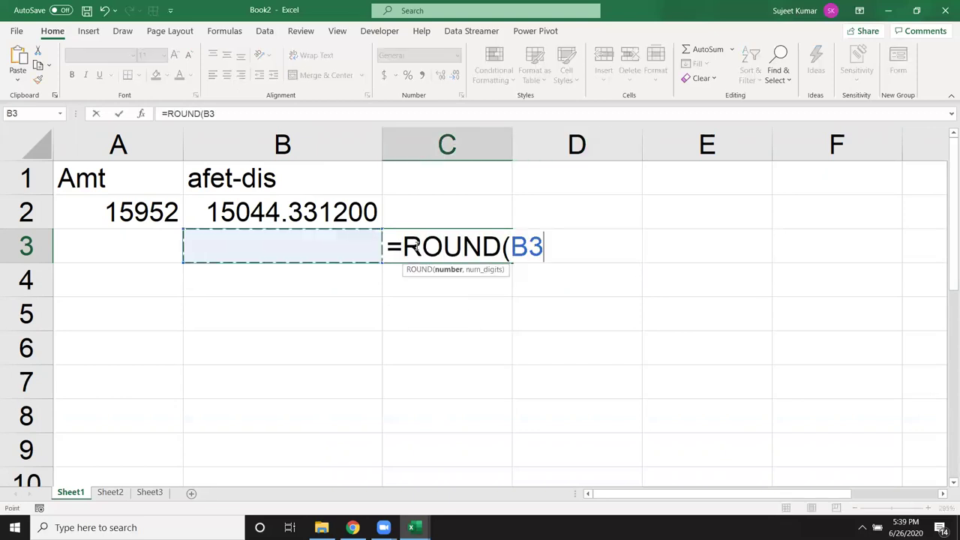
key("Up")
type(",")
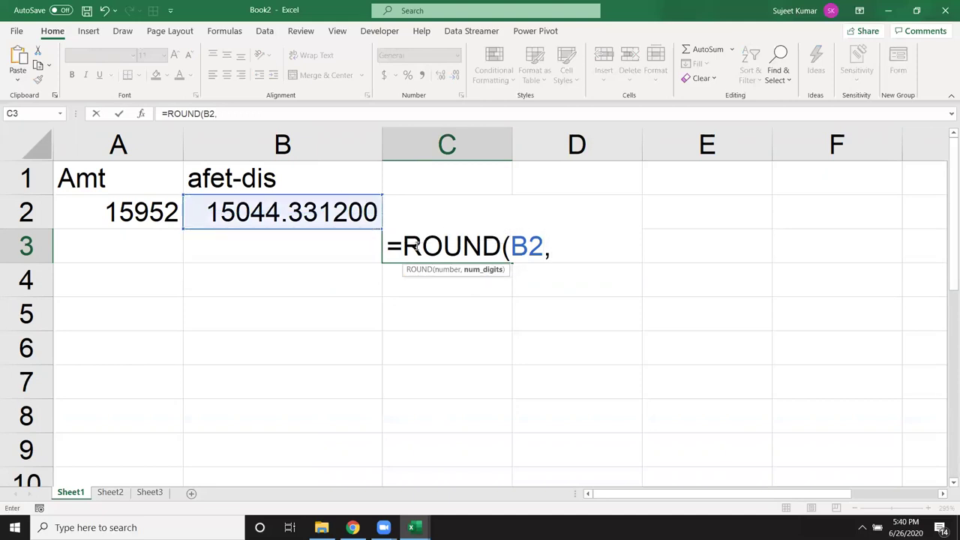
type("2")
type(")")
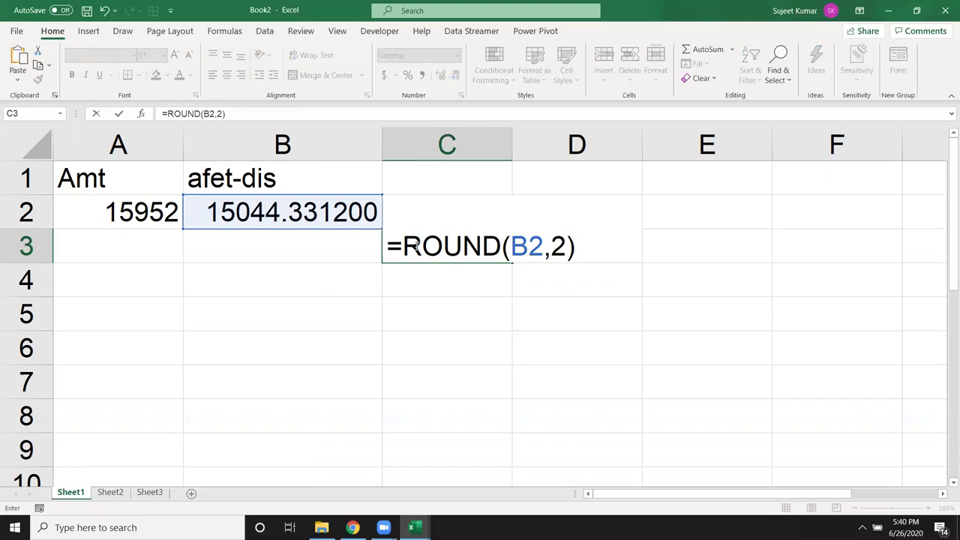
key("Return")
- Reduce C3's shown decimals and change its ROUND digits argument to 0, returning 15044
left_click(400, 245)
left_click(454, 76)
left_click(455, 76)
left_click(455, 76)
left_click(455, 76)
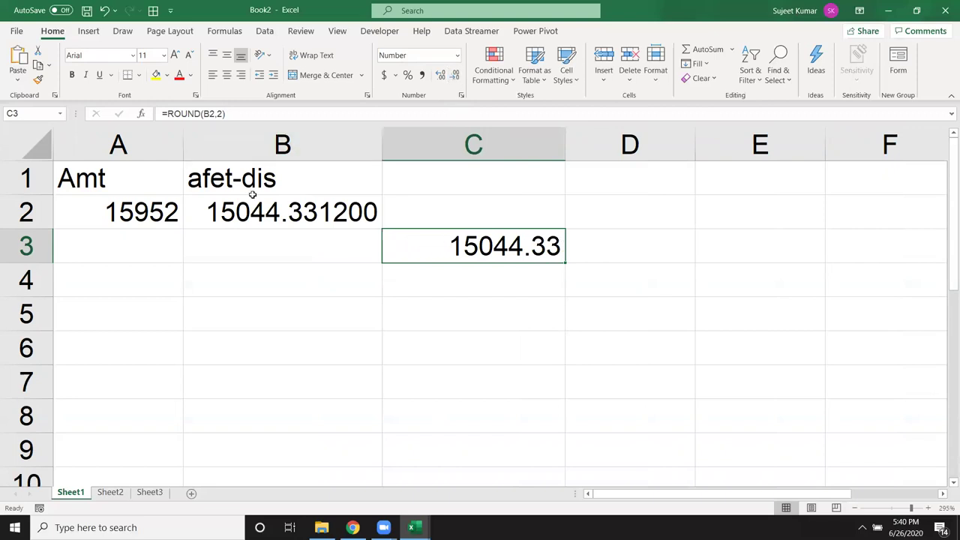
double_click(451, 247)
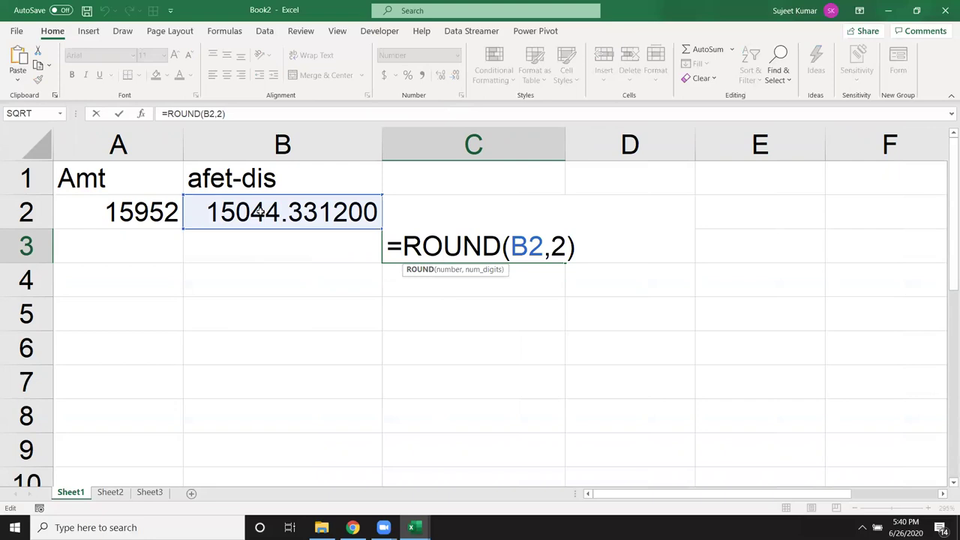
double_click(559, 247)
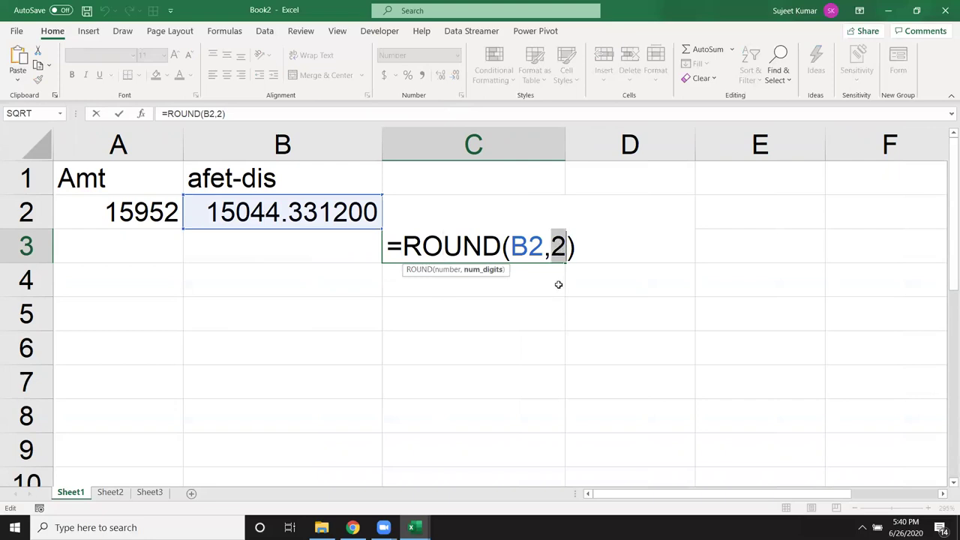
type("1")
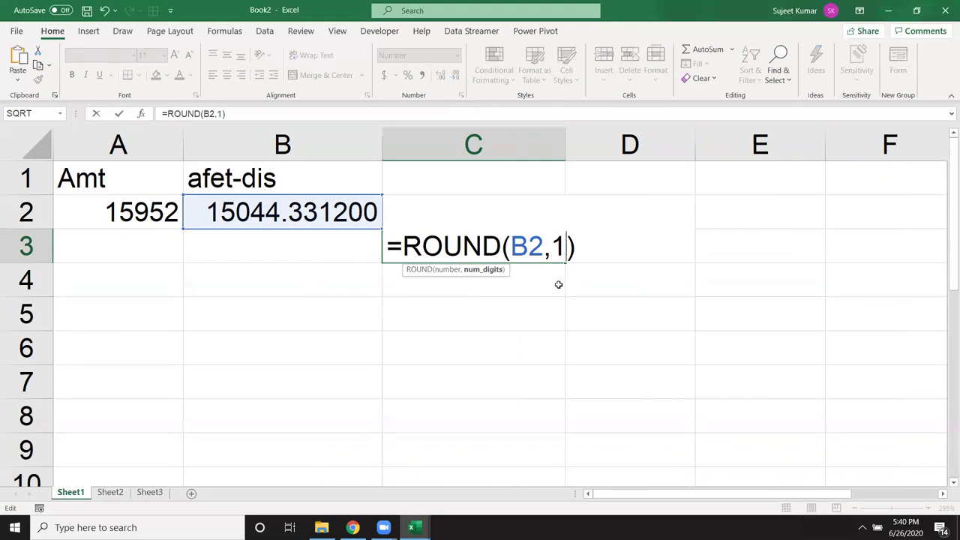
key("BackSpace")
type("0")
key("Return")
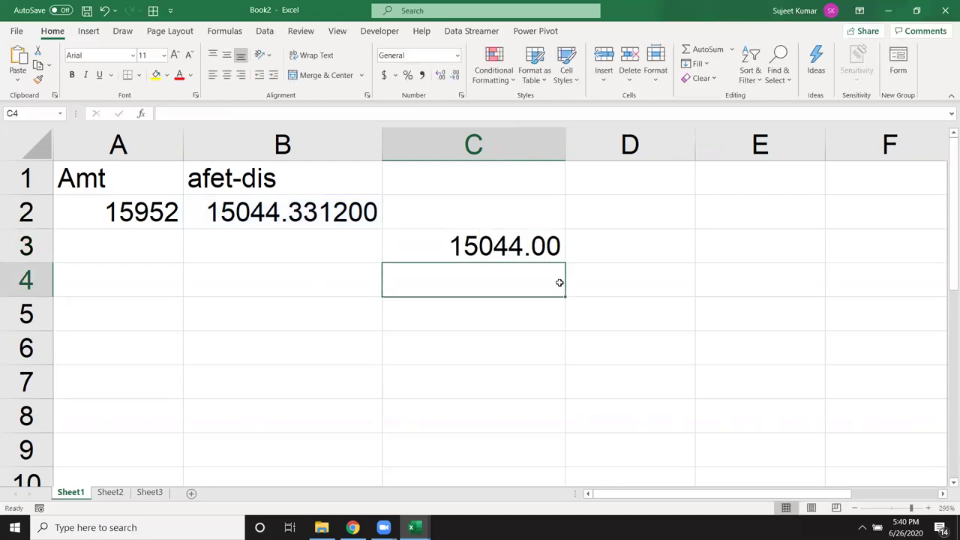
key("Up")
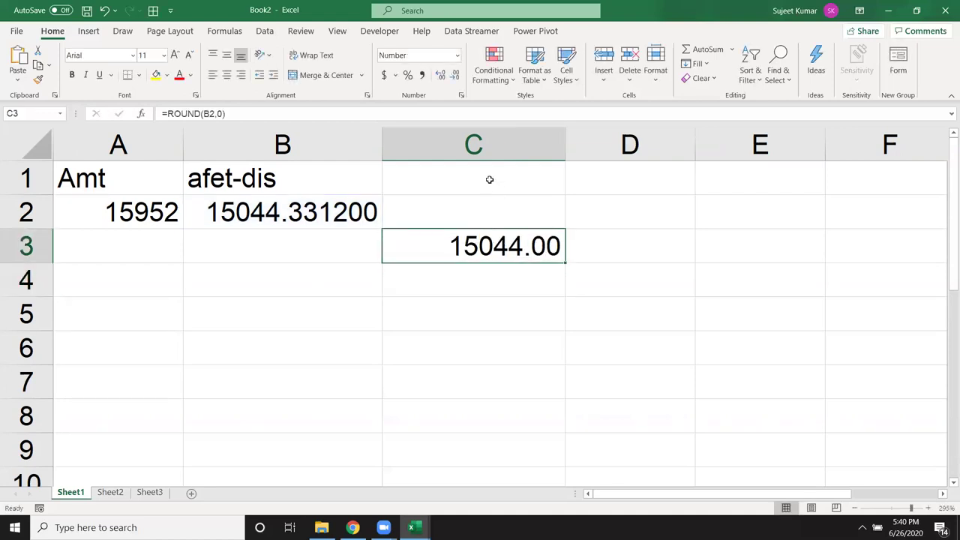
- Apply the General number format to C3 and select its ROUND digits argument
left_click(461, 96)
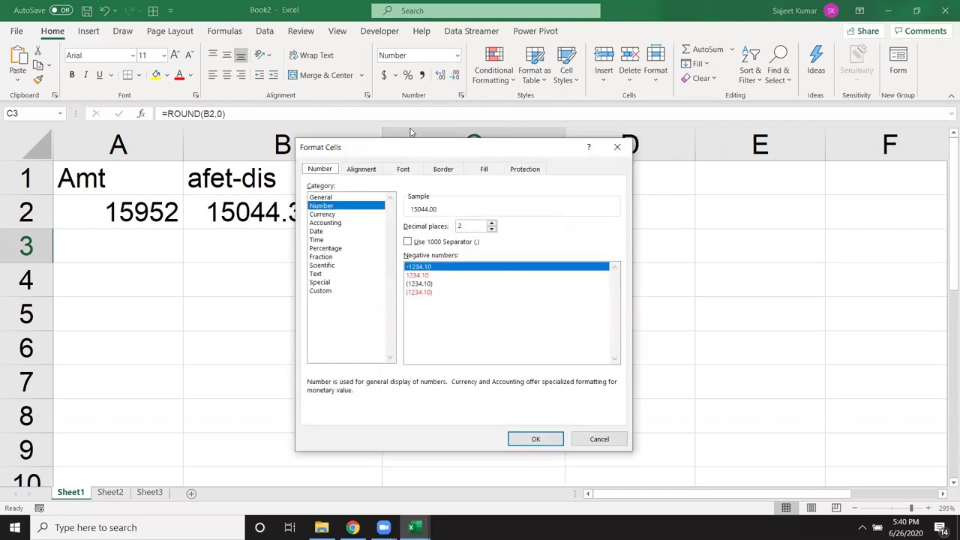
left_click(345, 198)
left_click(542, 441)
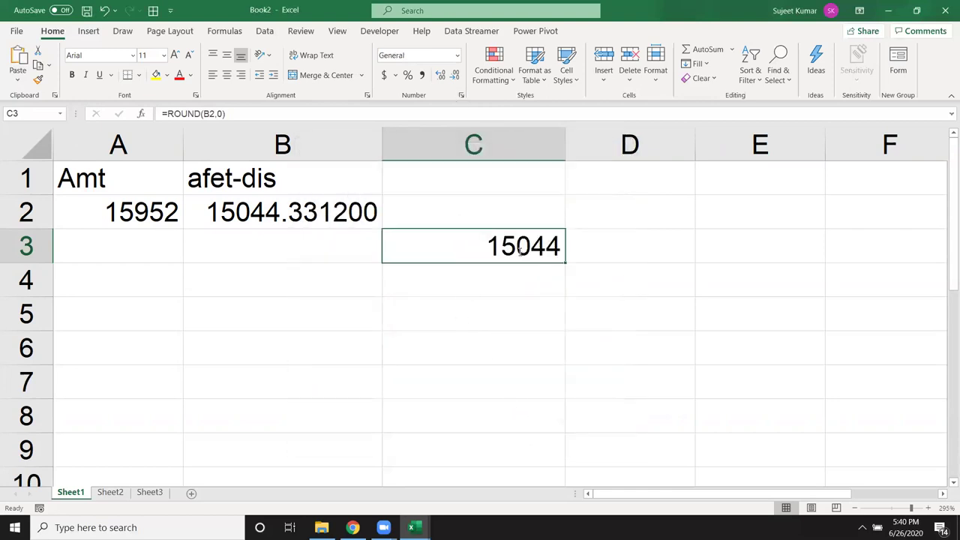
double_click(555, 248)
double_click(558, 247)
- Set C3's ROUND digits to 2 and format it as Number with 2 decimals, showing 15044.33
type("2")
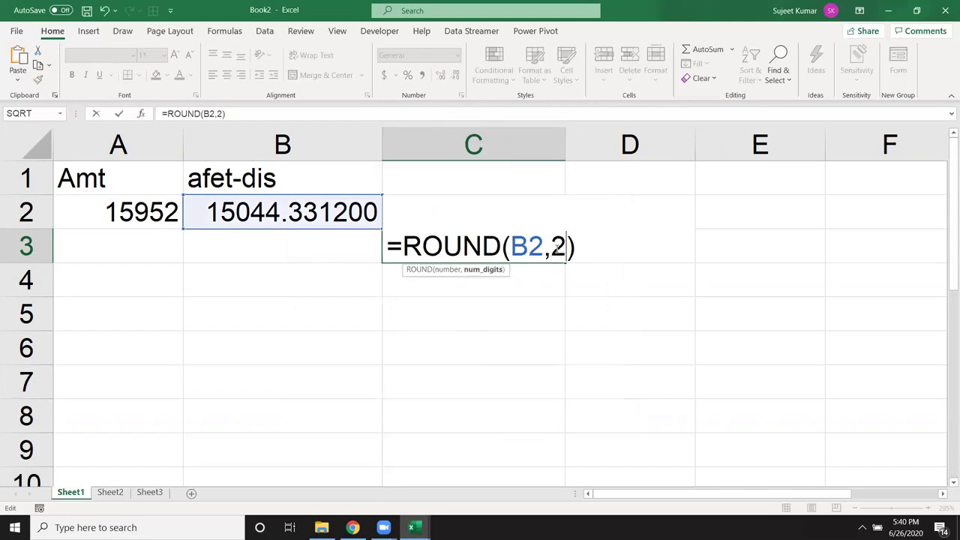
key("Return")
left_click(555, 247)
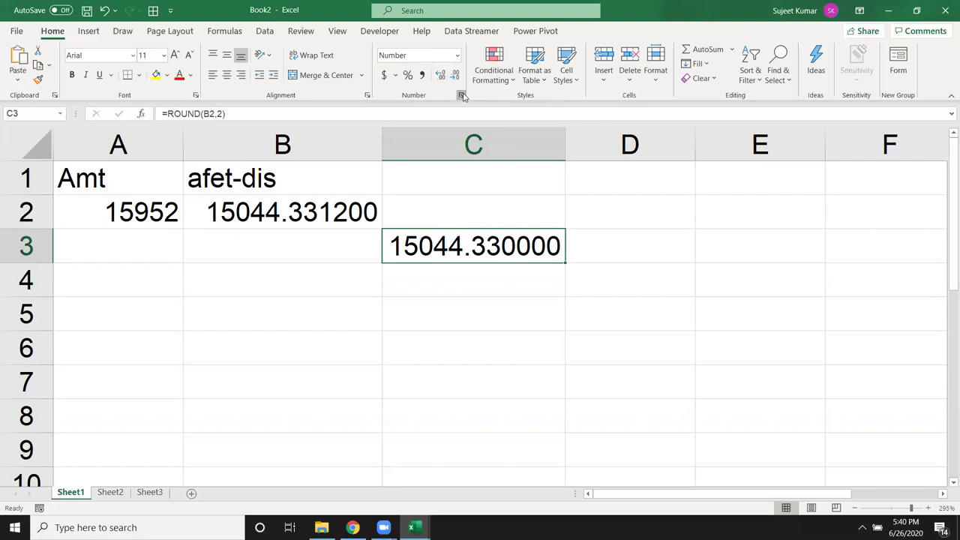
left_click(460, 96)
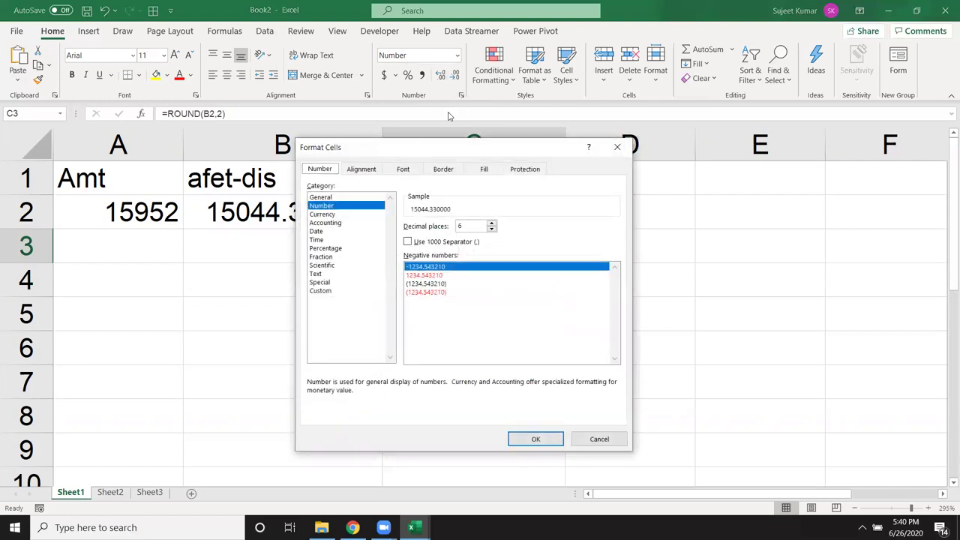
left_click(349, 197)
left_click(332, 206)
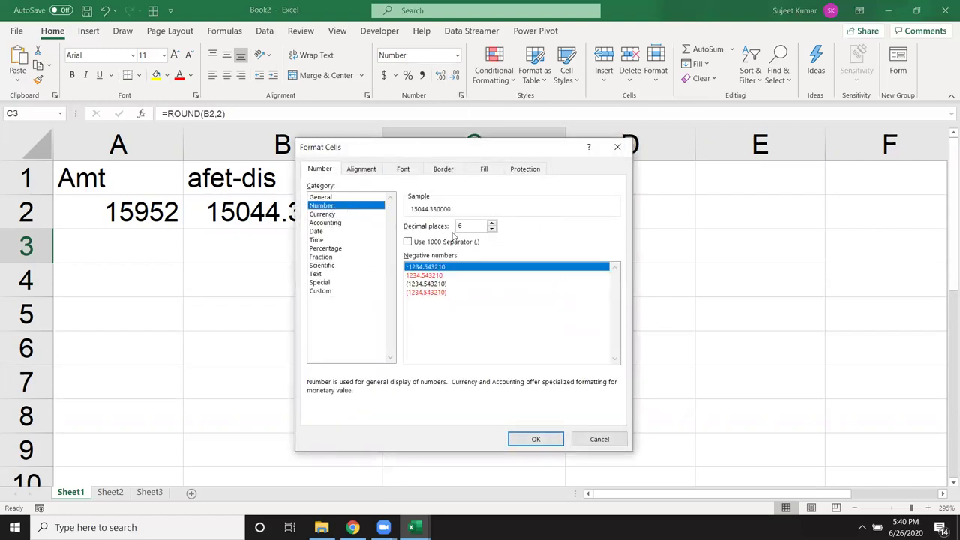
double_click(460, 227)
type("2")
key("Return")
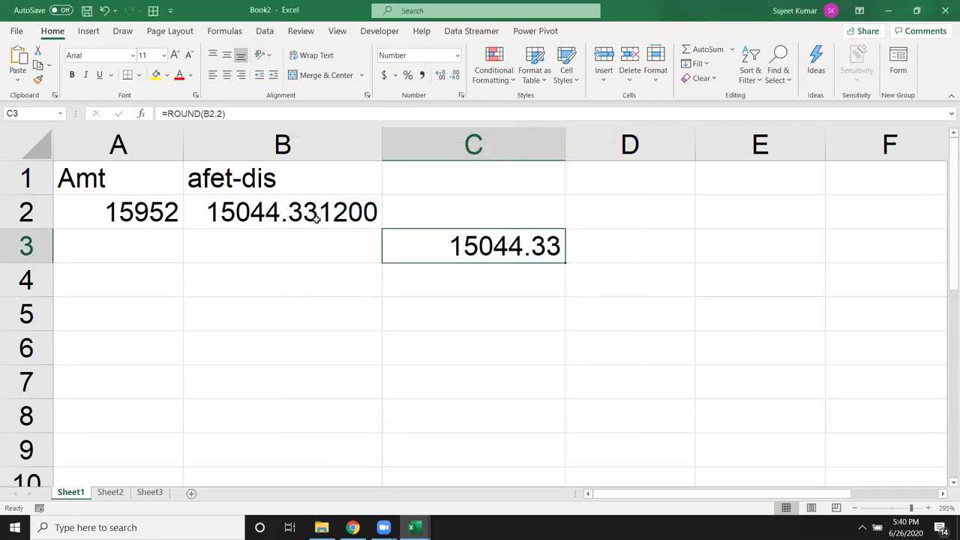
- Inspect B2's formula =A2-(A2*5.69%) without changing it
left_click(315, 219)
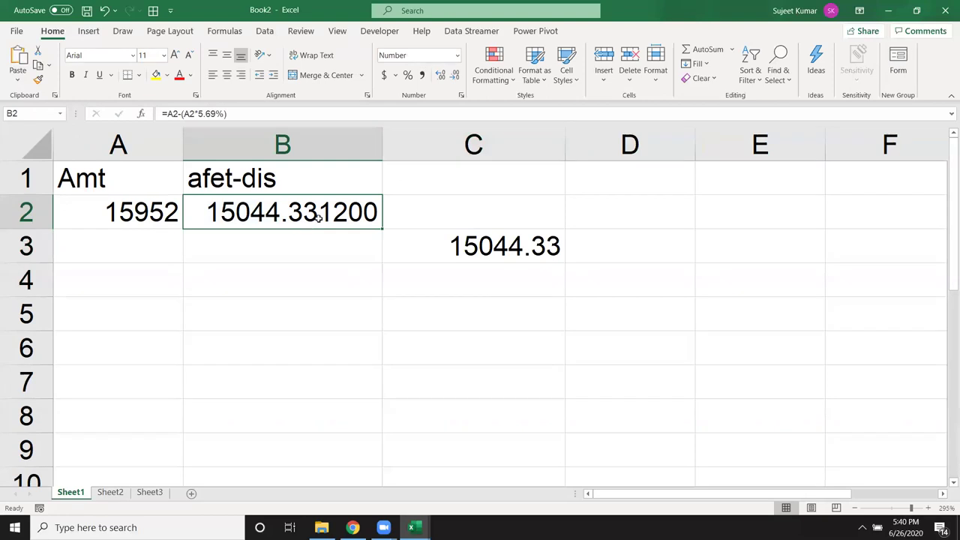
double_click(321, 215)
left_click(335, 215)
key("Escape")
- Enter 12.56 in B5 and =ROUND(B5,0) in B6, which returns 13
left_click(244, 320)
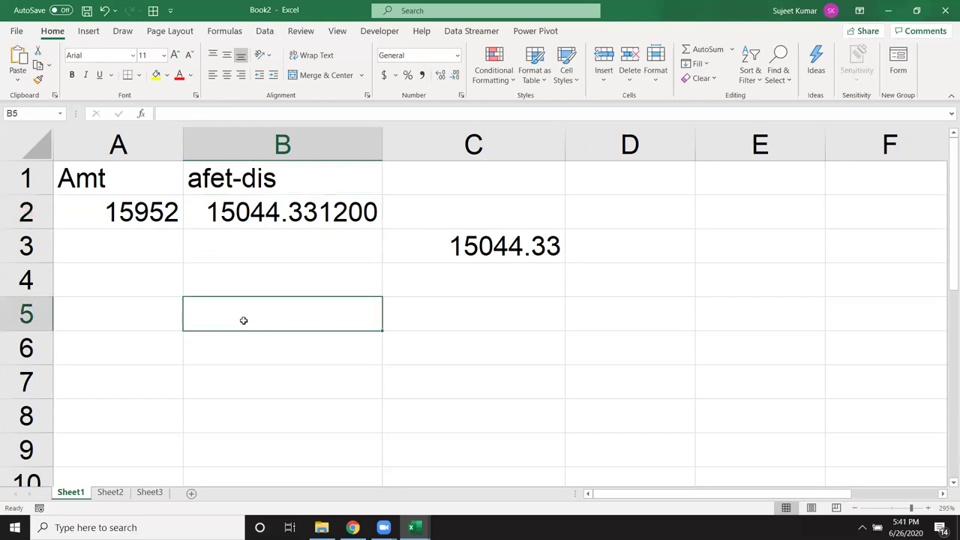
type("12.56")
key("Return")
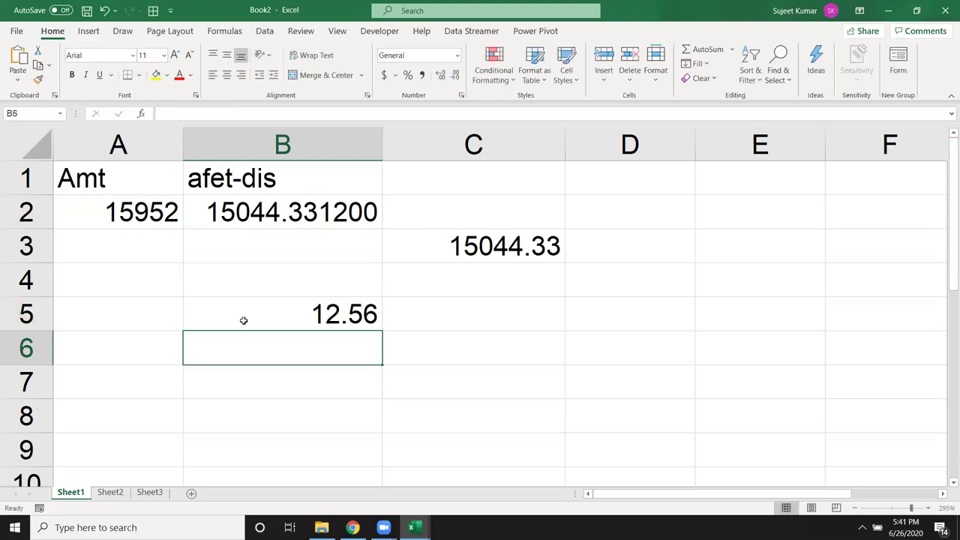
type("=RO")
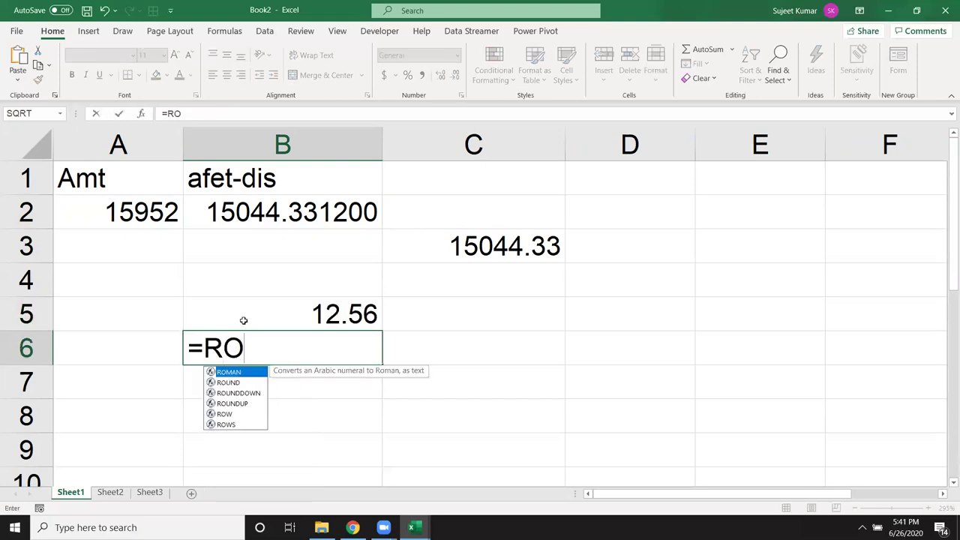
key("Right")
key("Left")
type("=rou")
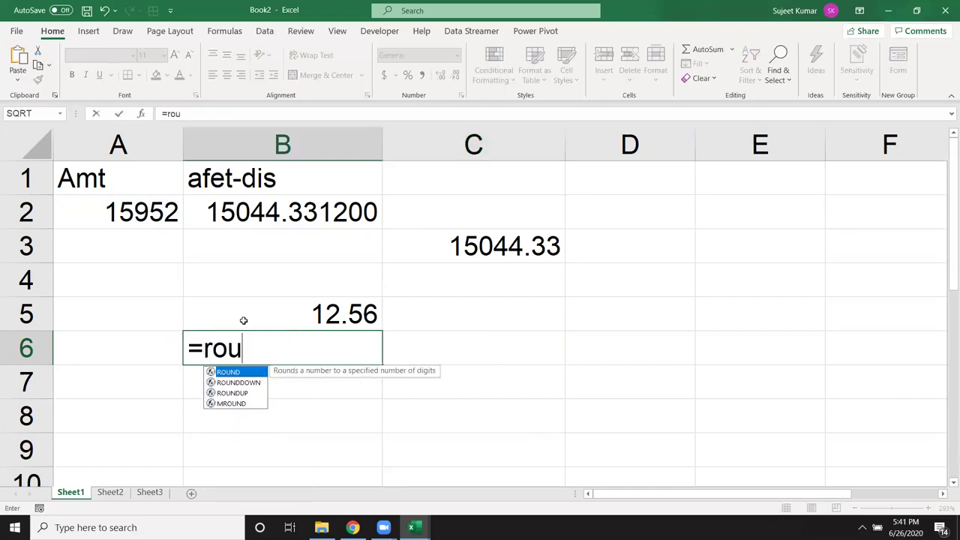
key("Tab")
left_click(244, 320)
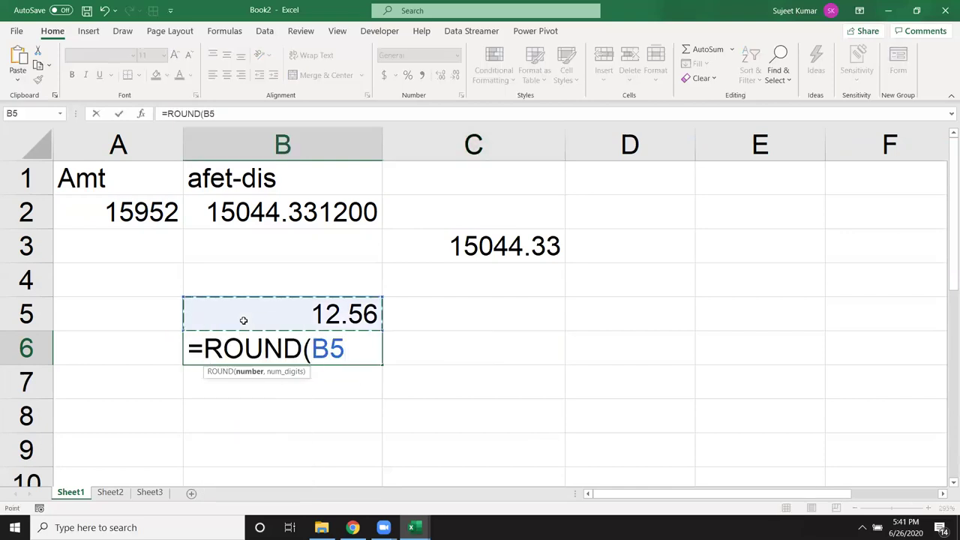
type(",0")
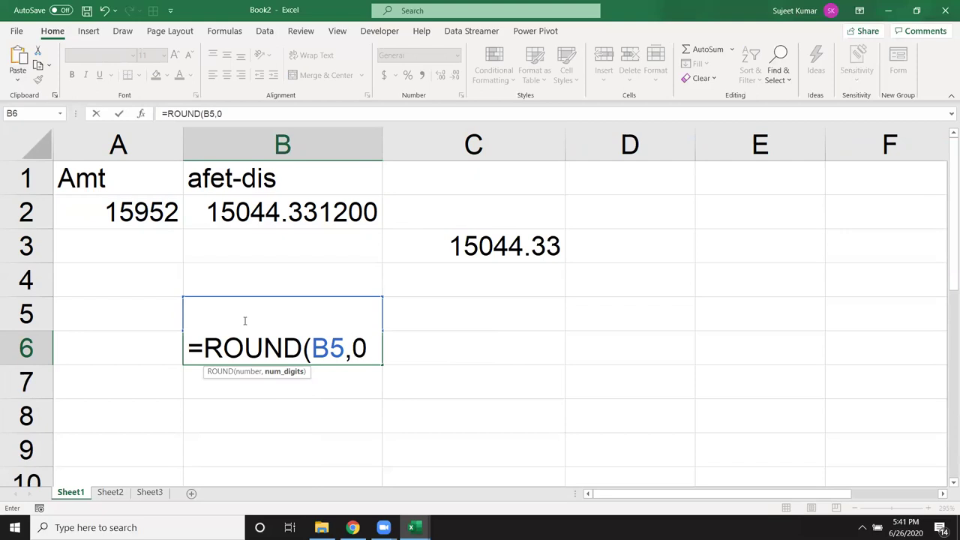
type(")")
key("Return")
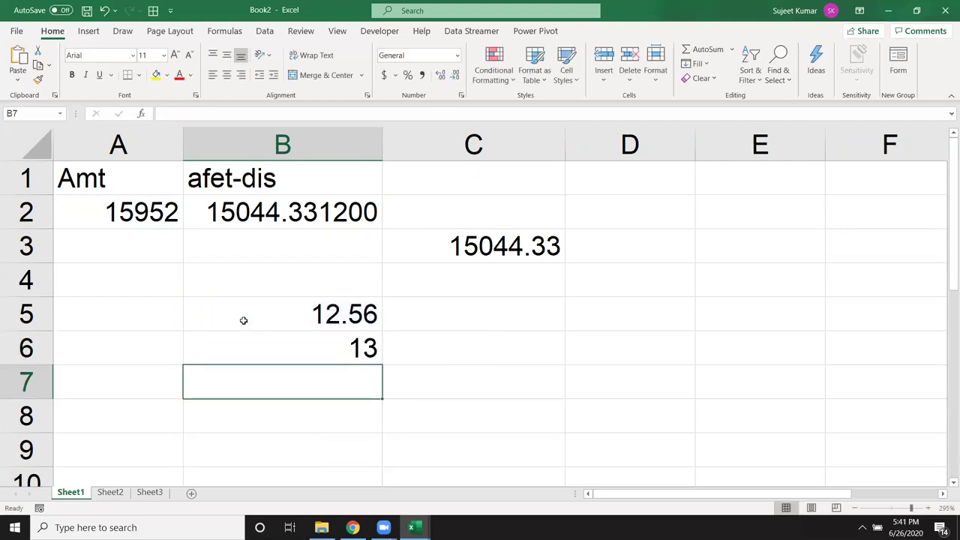
- Change B5 to 12.4 so B6 shows 12, then clear B5:B6
key("Up")
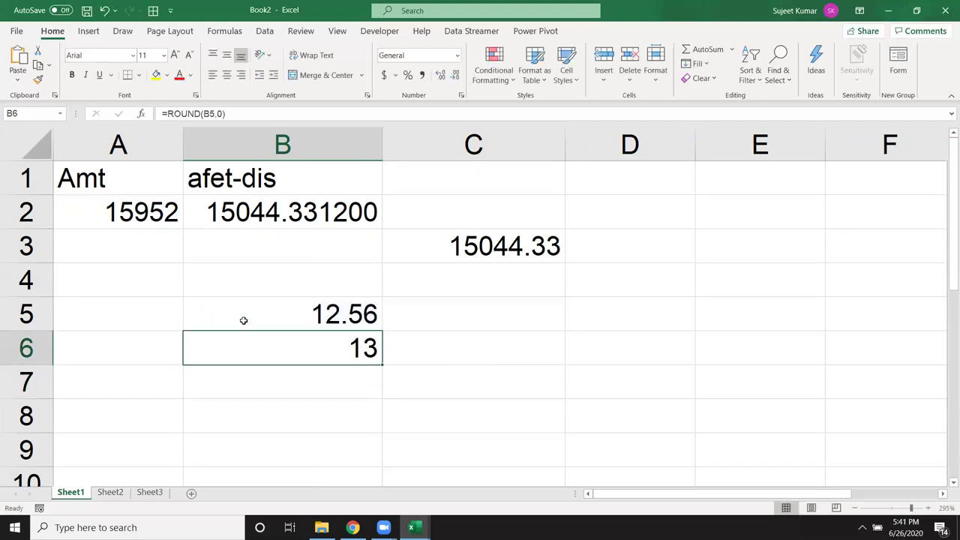
key("Up")
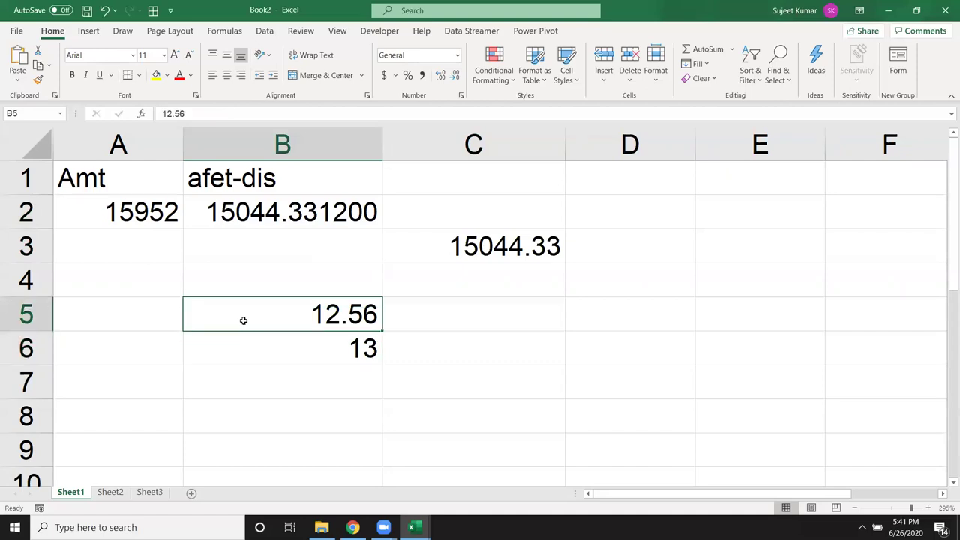
type("12.")
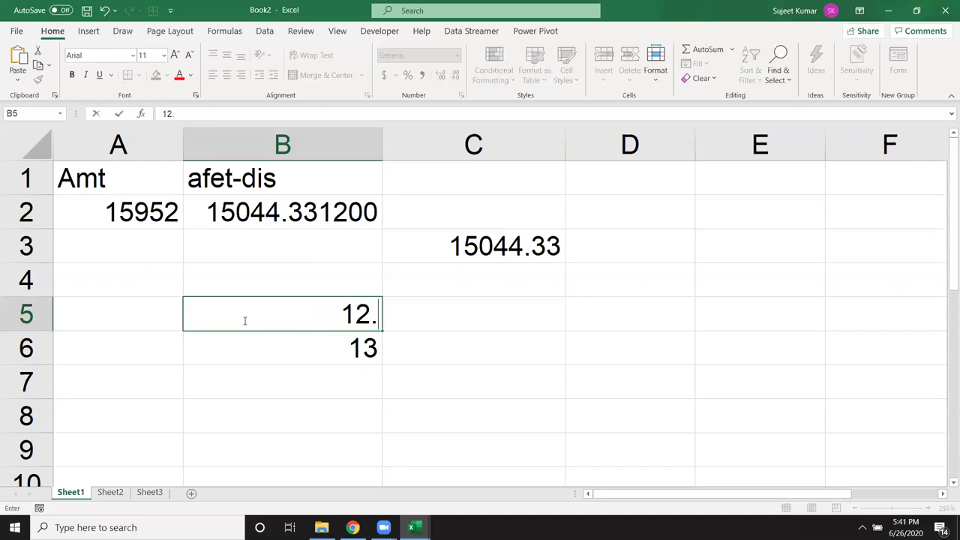
type("4")
key("Return")
key("Up")
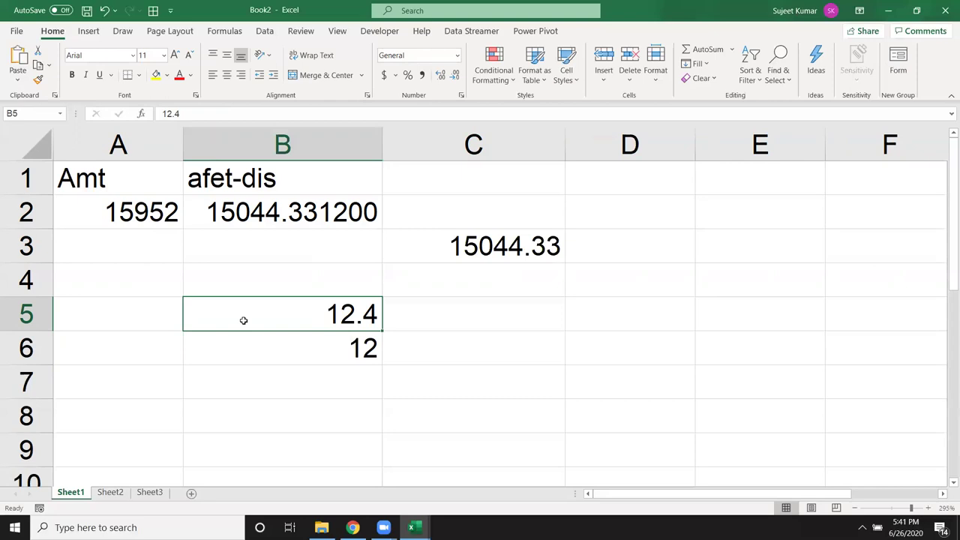
key("shift+Down")
key("Delete")
- Delete the ROUND formula from C3
key("Right")
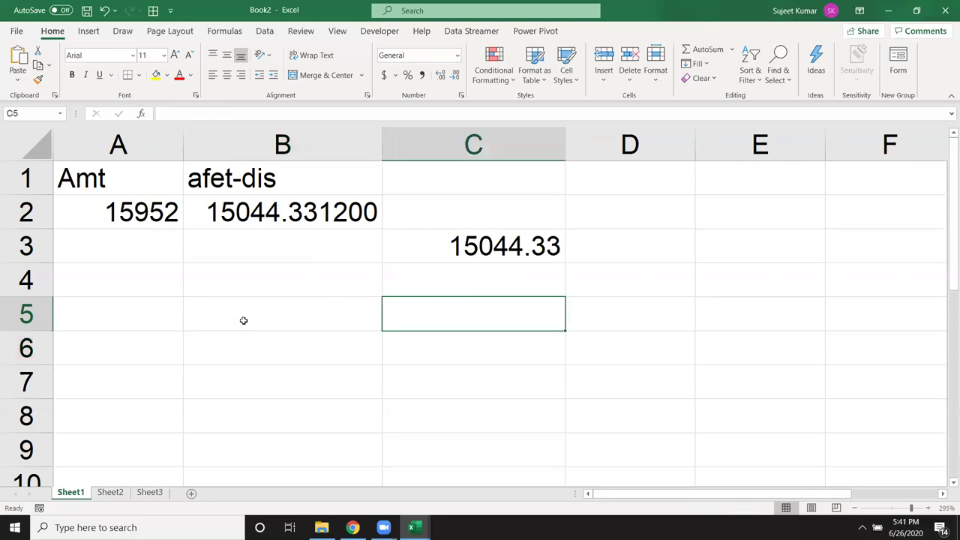
key("Up")
key("Up")
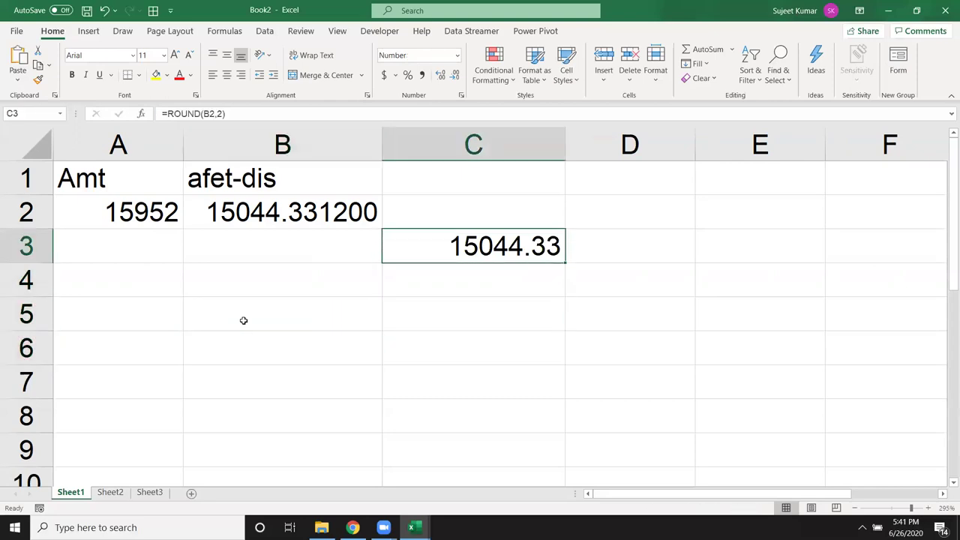
key("Delete")
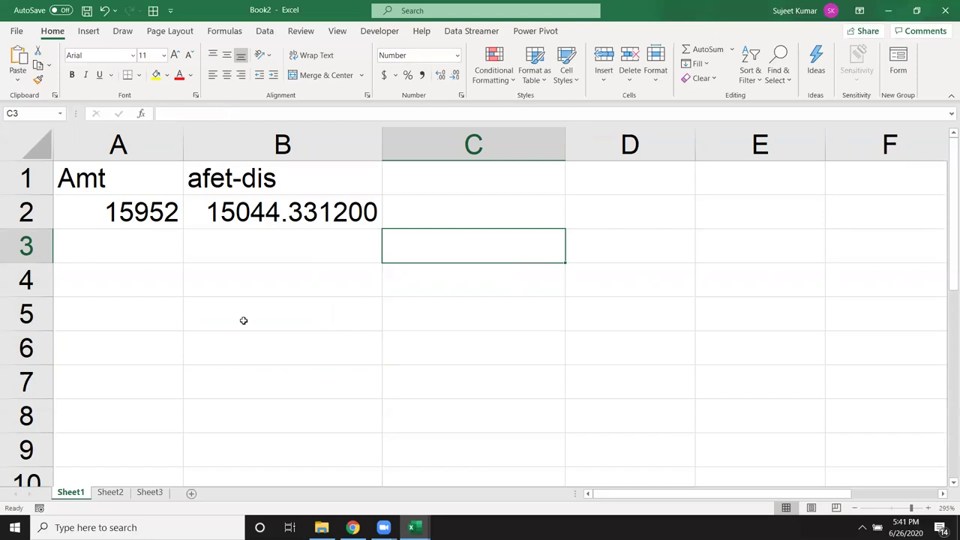
- Wrap B2's discount formula in ROUND with 0 digits
key("Up")
key("Left")
left_click(162, 114)
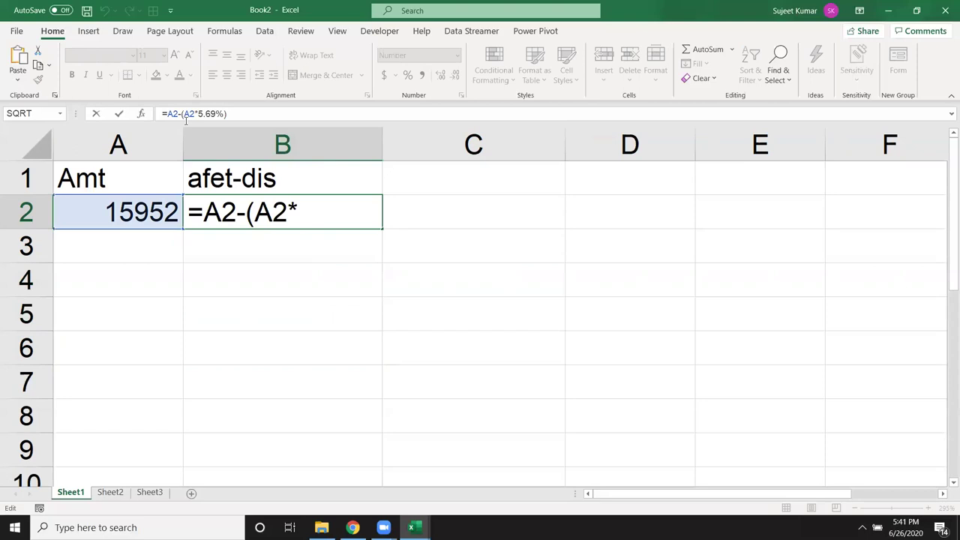
type("rou")
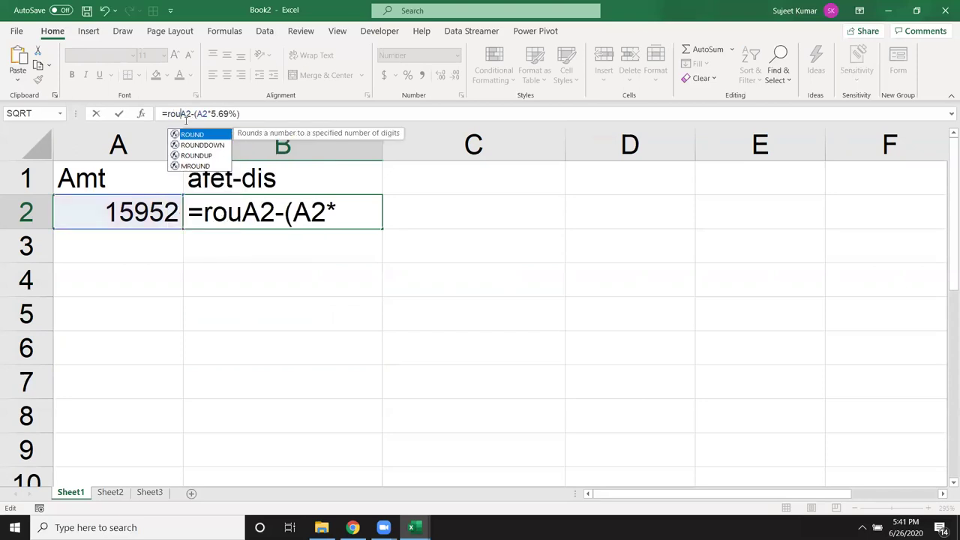
key("Tab")
left_click(301, 111)
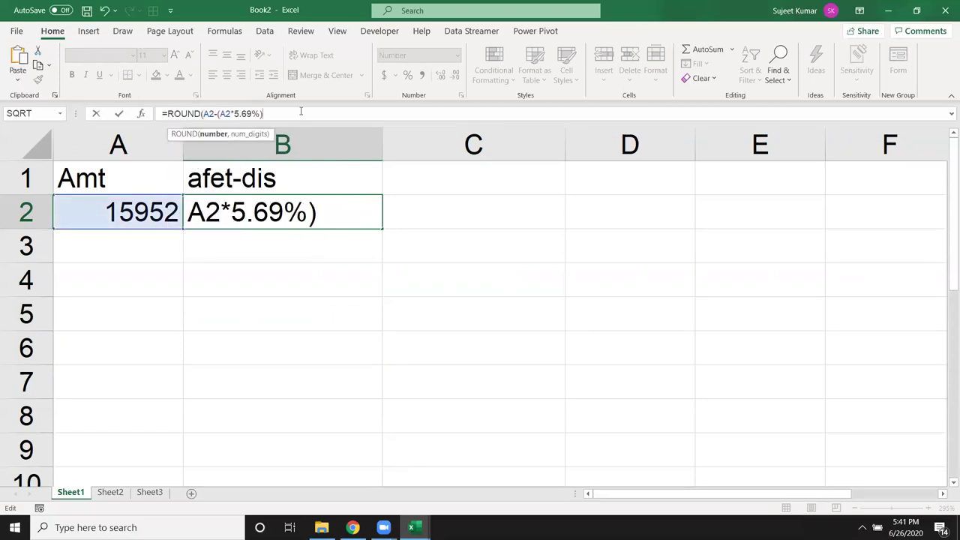
type(",0")
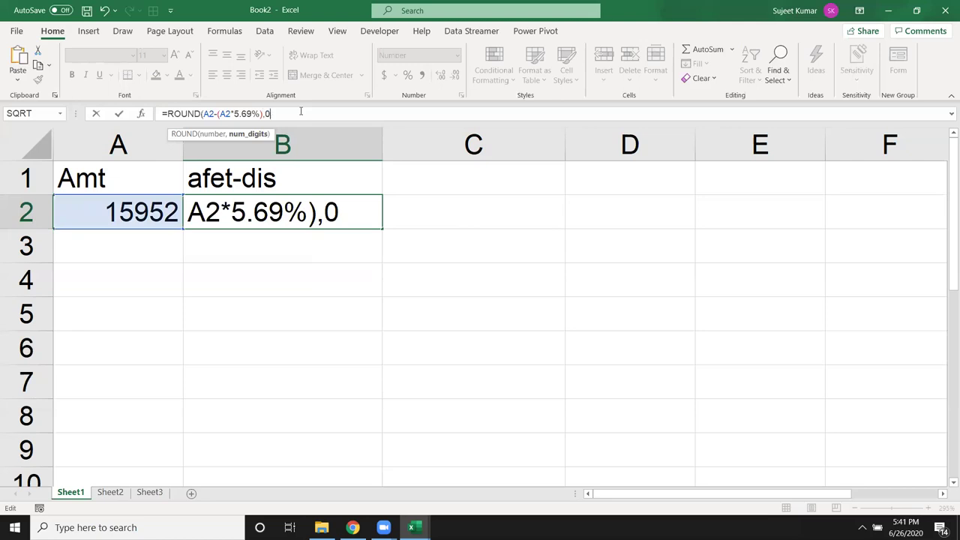
type(")")
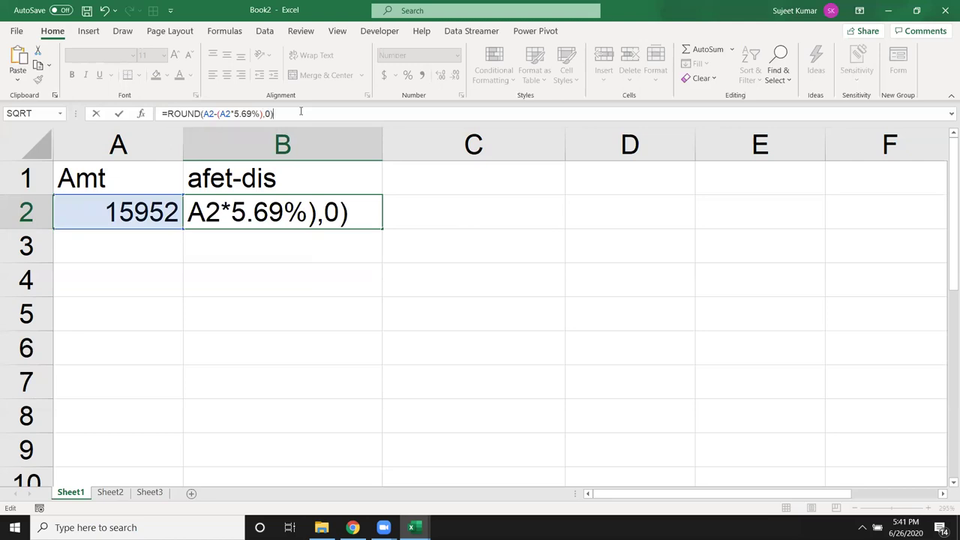
key("Return")
key("Up")
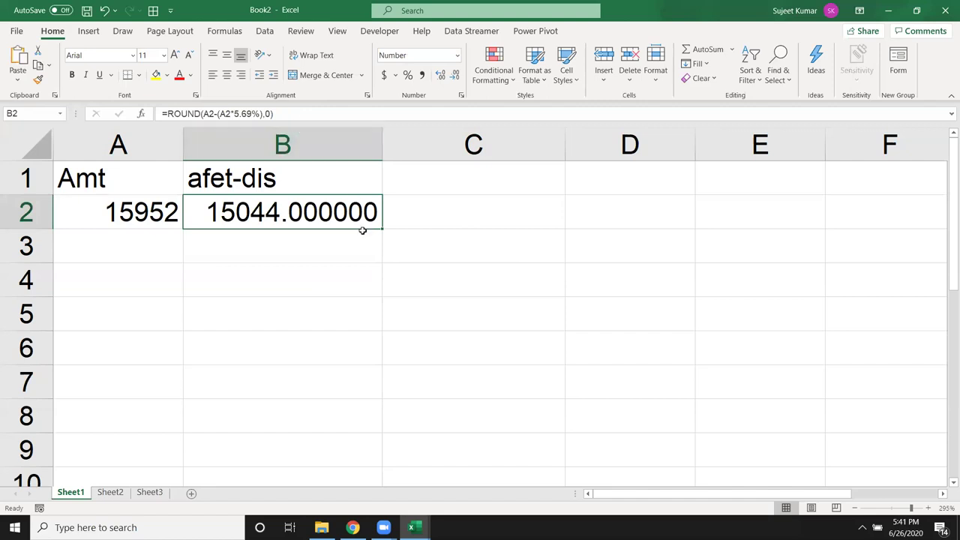
- Undo the wrapping and rewrite B2's discount as =A2-(A2*5/100)
key("ctrl+z")
key("ctrl+z")
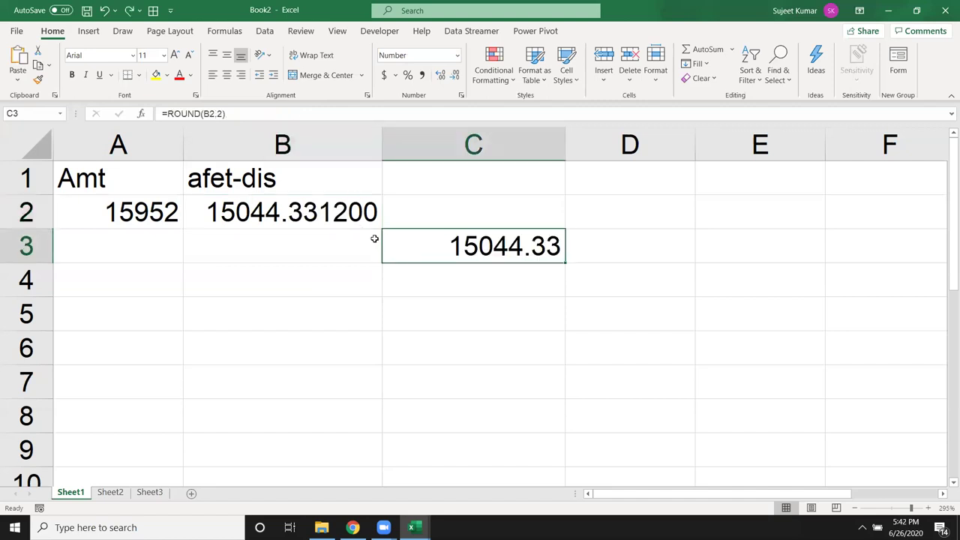
key("Delete")
key("Up")
key("Left")
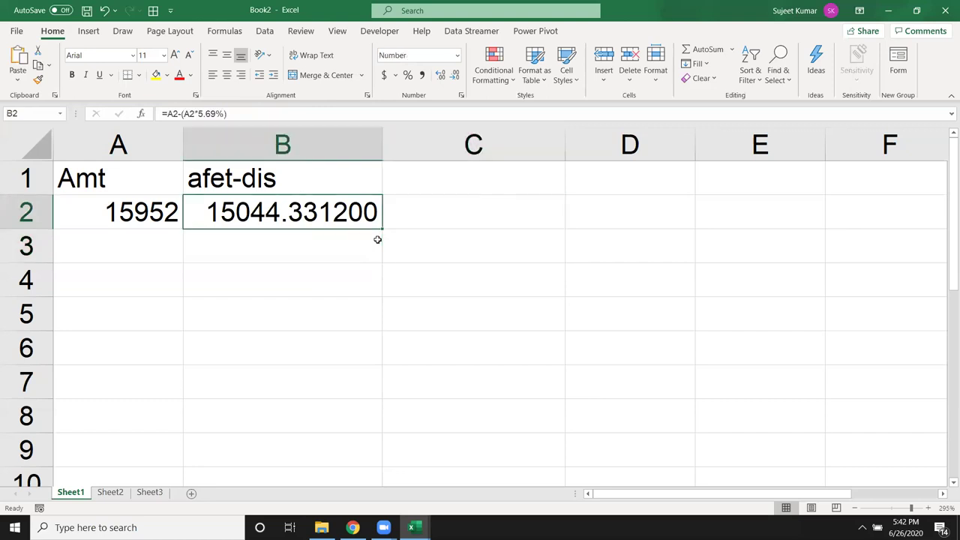
left_click(242, 114)
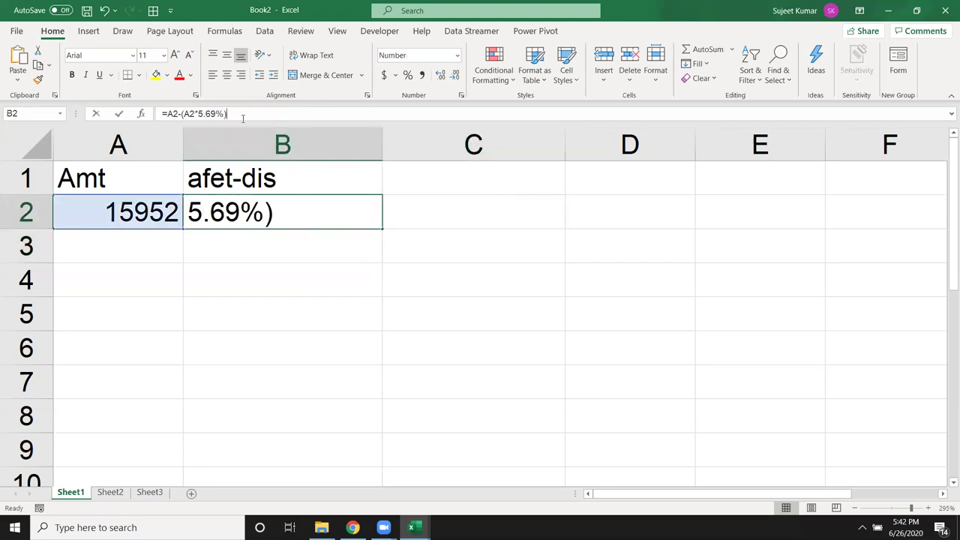
key("BackSpace")
key("BackSpace")
key("BackSpace")
key("BackSpace")
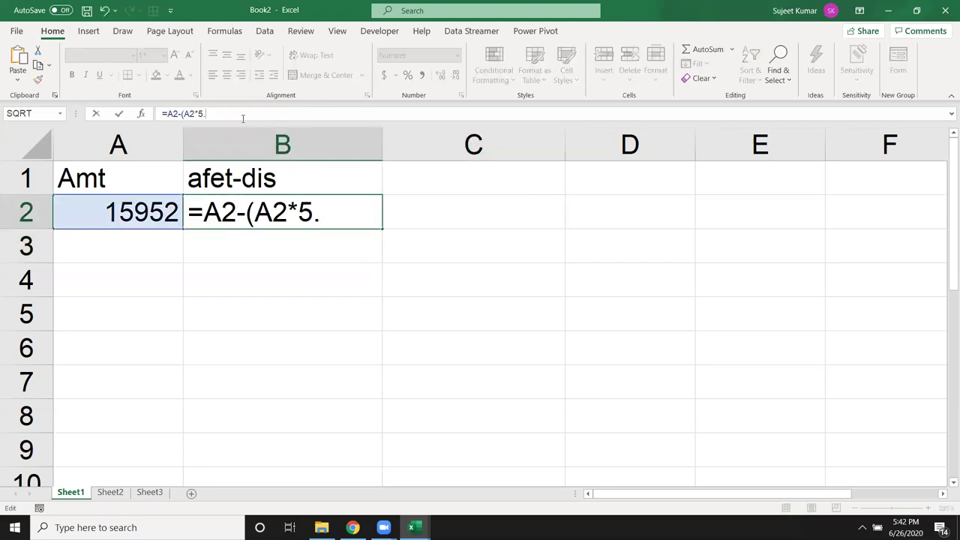
type("/1")
type("00)")
key("Return")
key("Up")
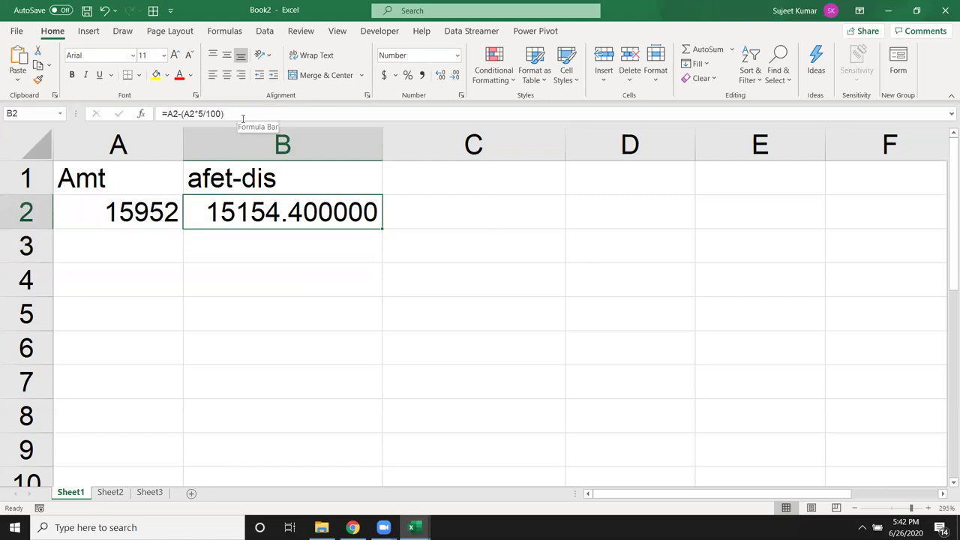
- Wrap B2 as =ROUND(A2-(A2*5/100),0), returning 15154
left_click(169, 113)
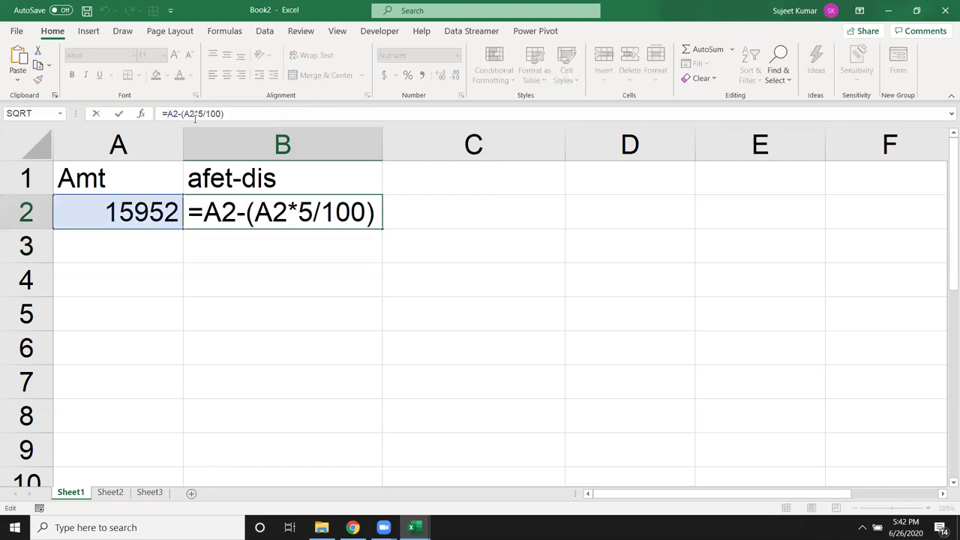
type("rou")
key("Tab")
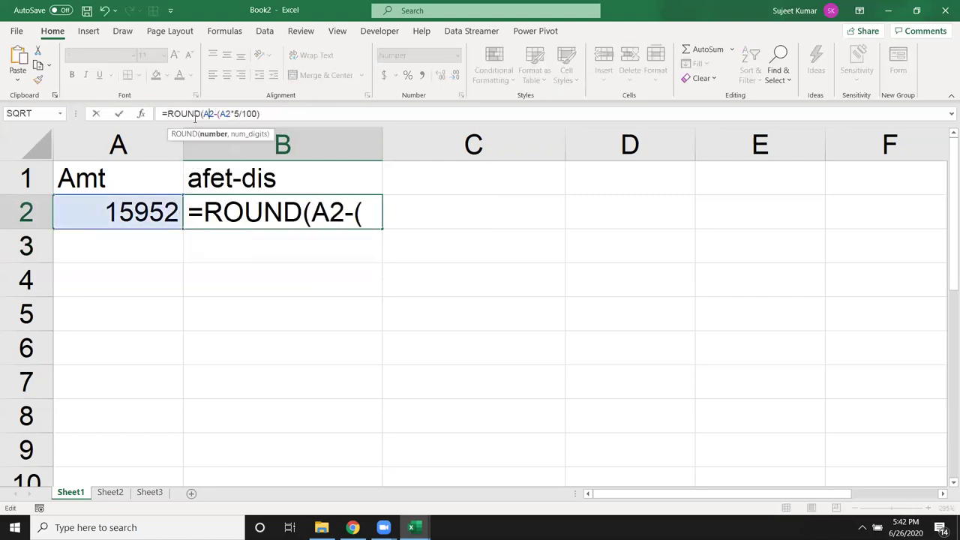
key("Right")
key("Right")
key("Right")
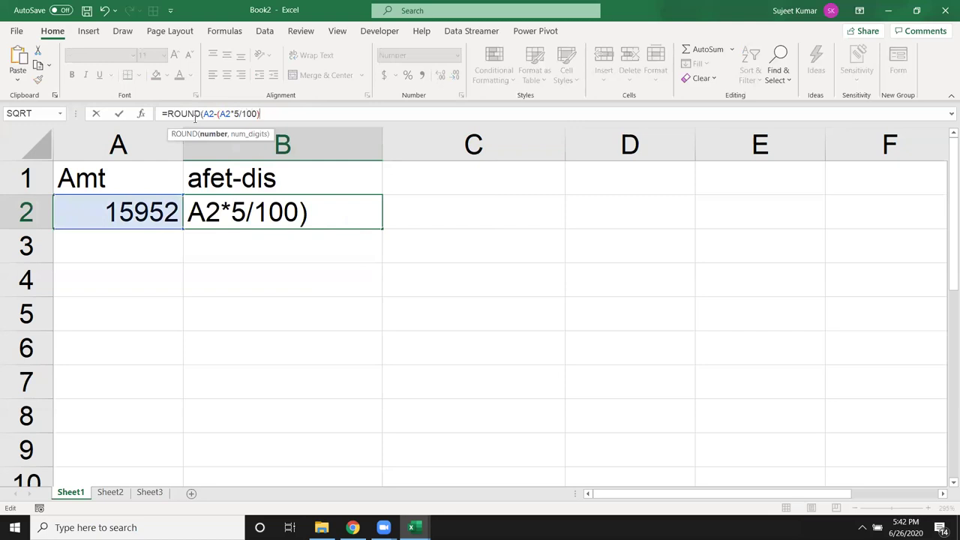
type(",0)")
key("BackSpace")
key("BackSpace")
key("BackSpace")
type(",0)")
key("Return")
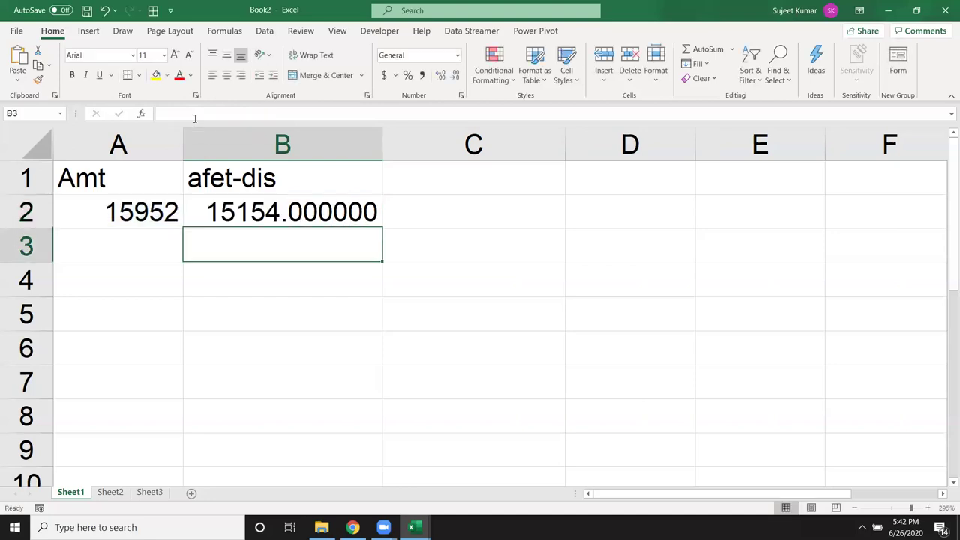
key("Up")
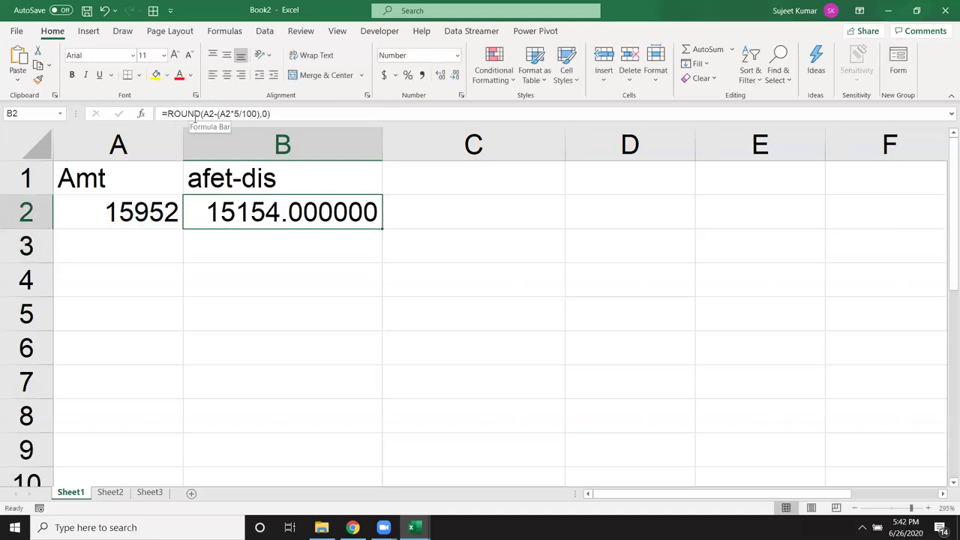
key("Down")
key("Down")
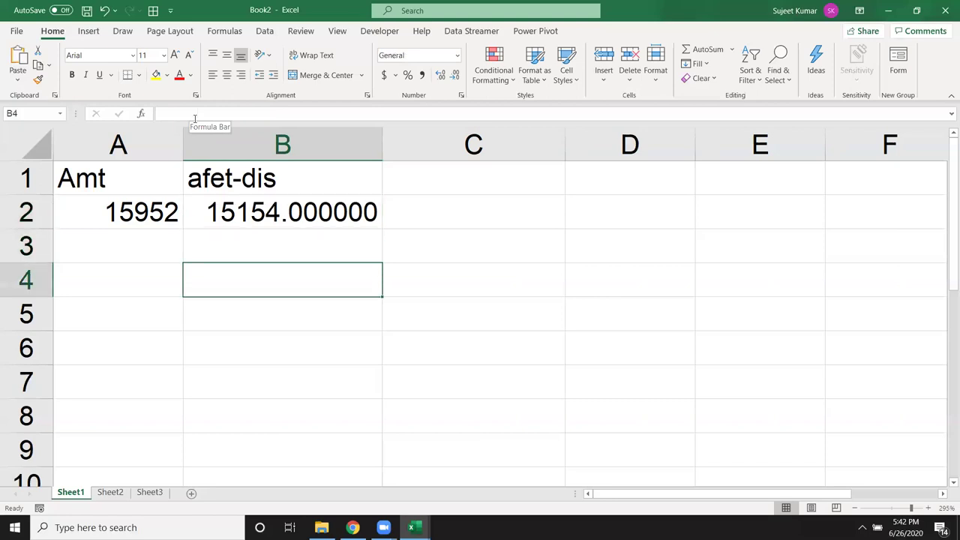
type("=ra")
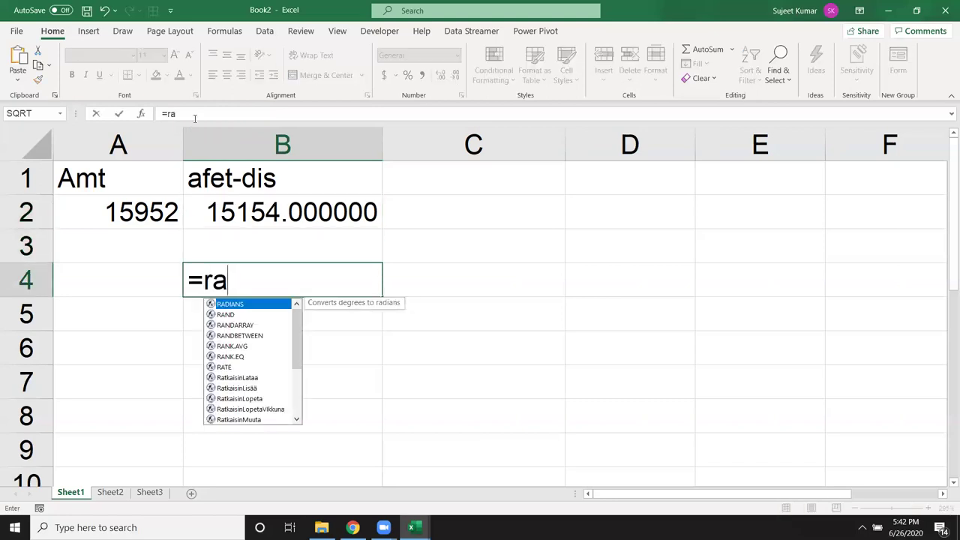
key("Down")
key("Down")
key("Down")
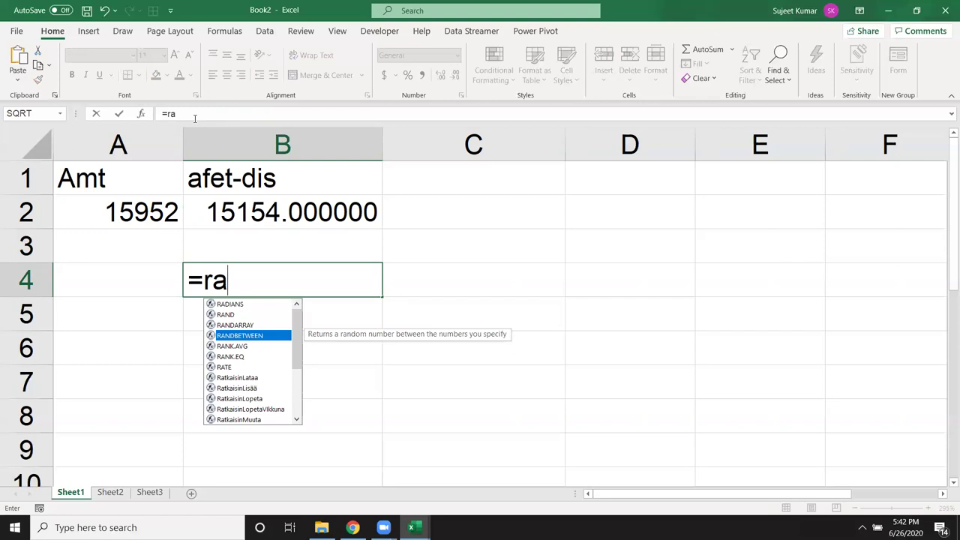
key("BackSpace")
type("ou")
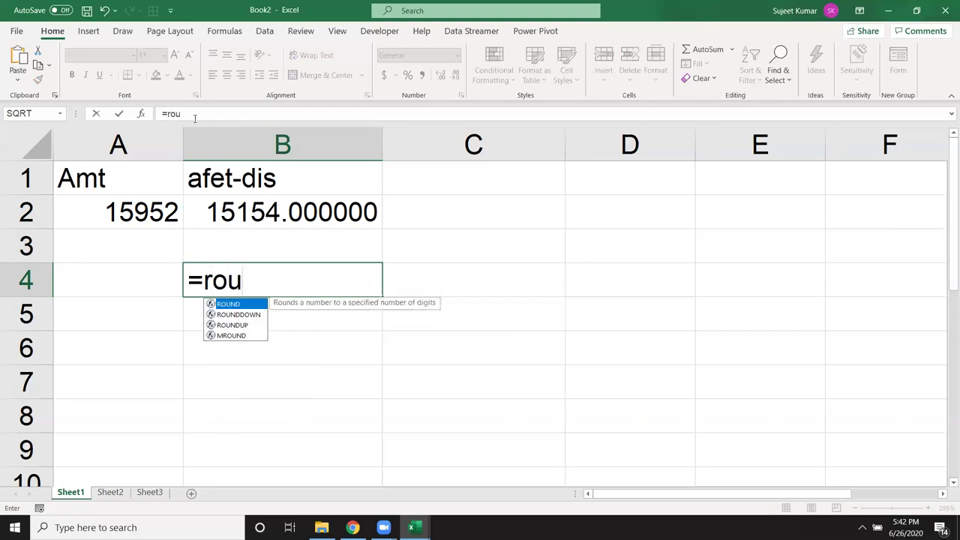
key("Tab")
key("Left")
key("Up")
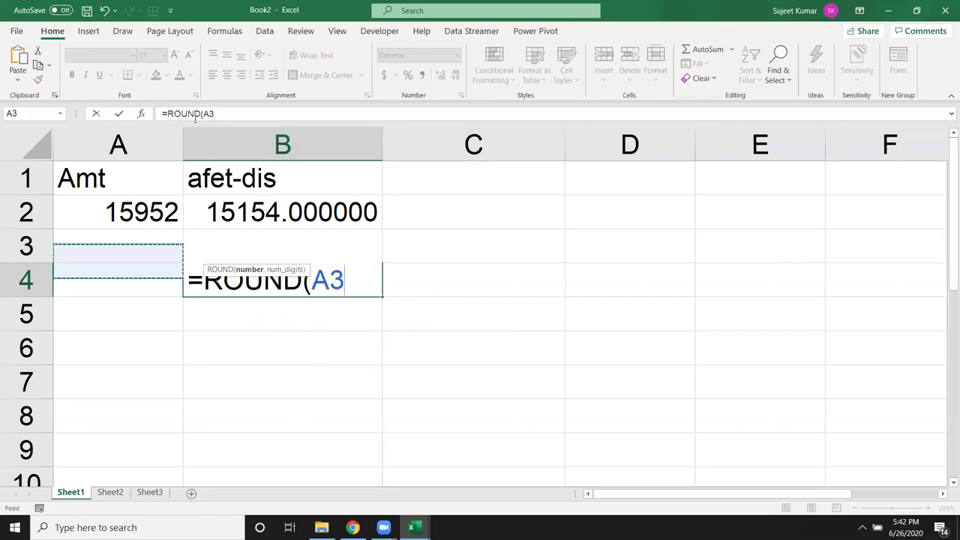
key("Up")
type("/2,0)")
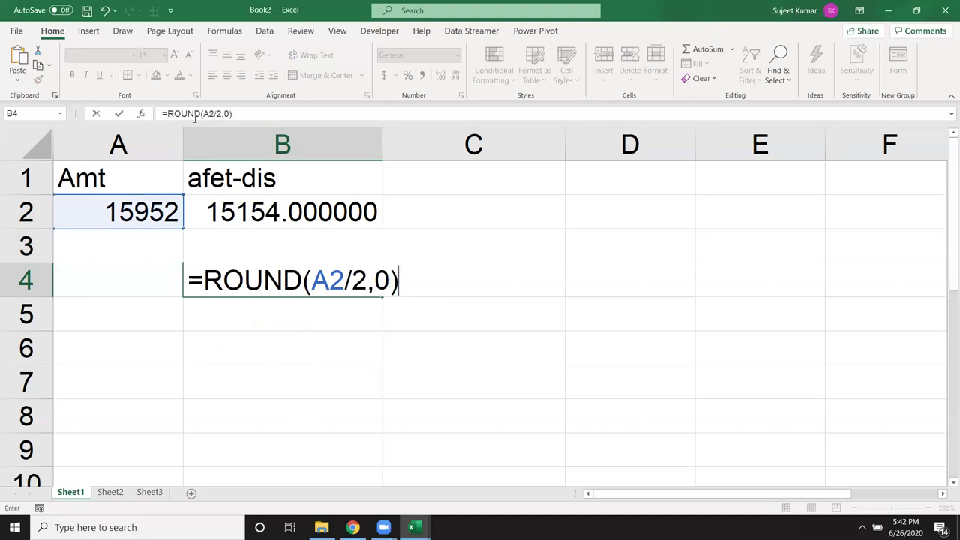
key("Return")
key("Up")
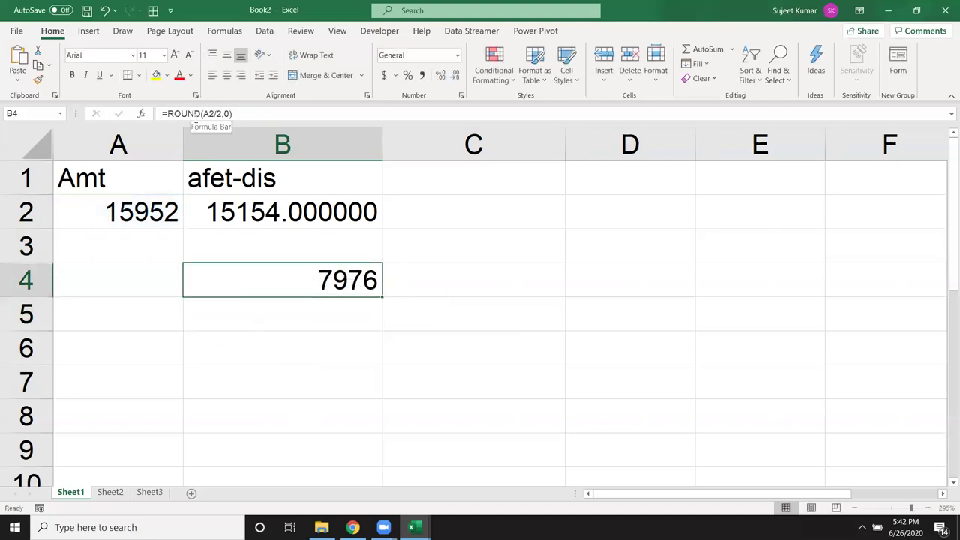
key("Delete")
key("Up")
key("Up")
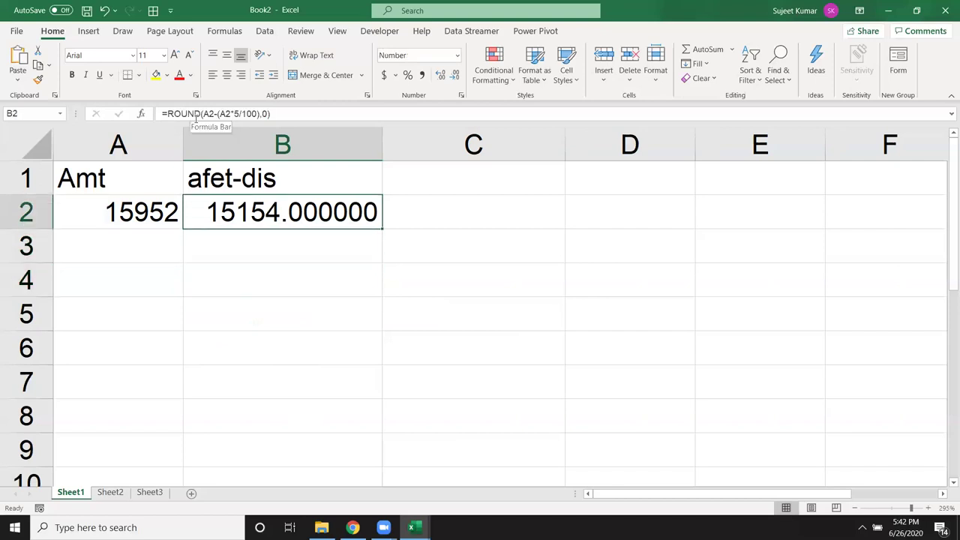
- Change B2's formula to take off 5% instead of dividing by 100, giving =ROUND(A2-(A2*5%),0)
key("F2")
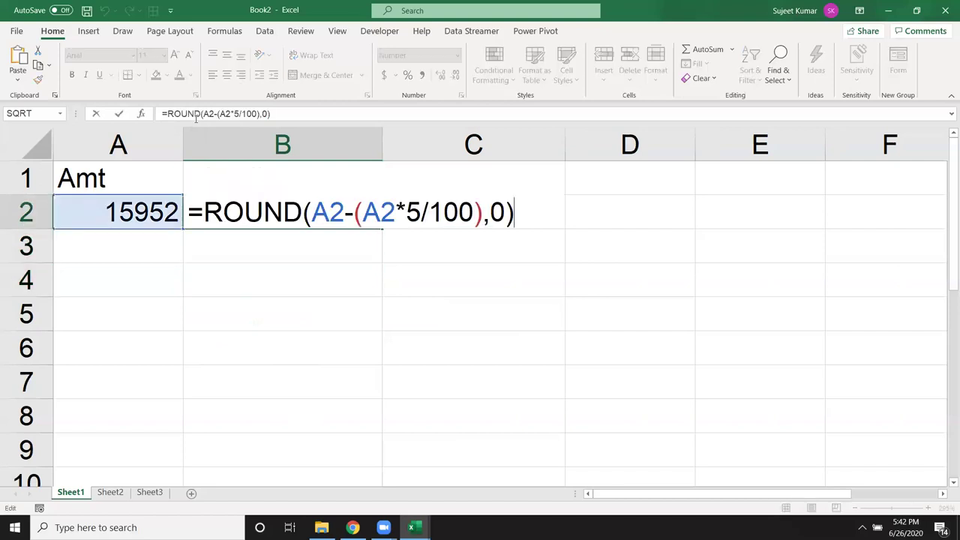
key("Left")
key("Left")
key("Left")
key("Left")
key("BackSpace")
key("BackSpace")
key("BackSpace")
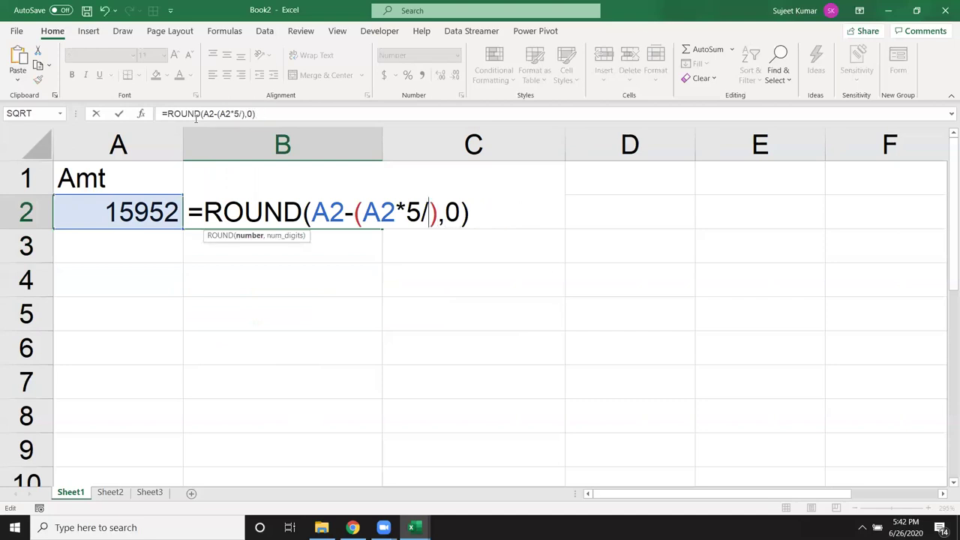
key("BackSpace")
type("%")
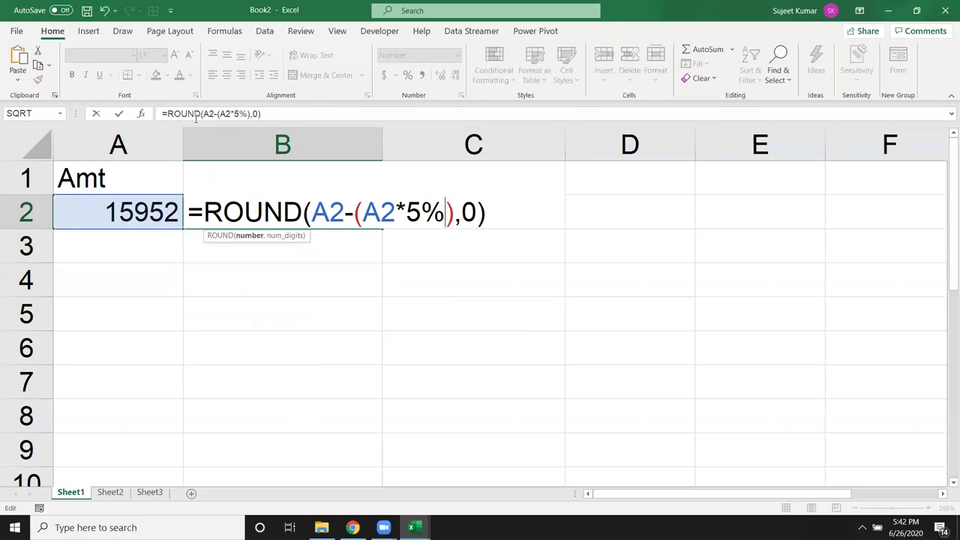
key("Return")
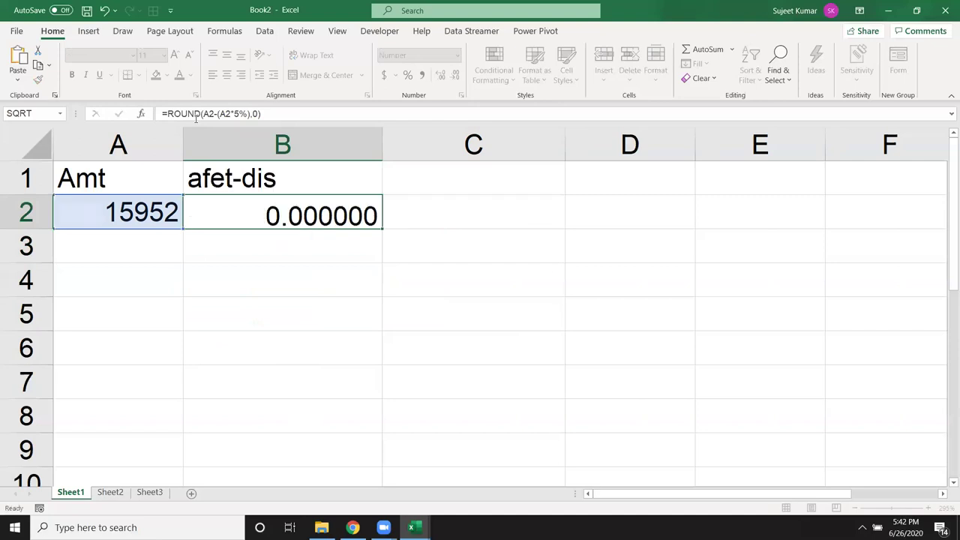
- Display B2's discounted amount with two decimal places as 15154.00
key("Up")
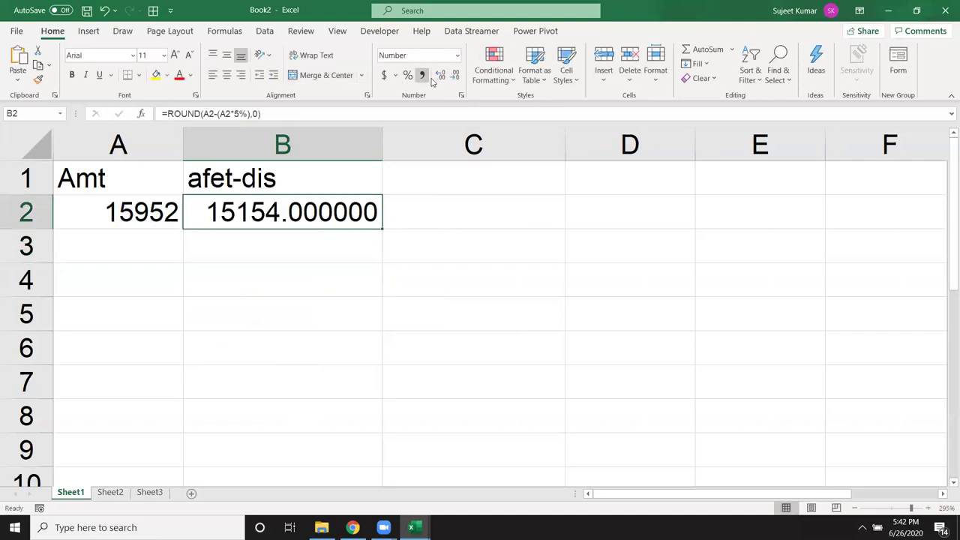
left_click(453, 76)
left_click(453, 76)
left_click(453, 76)
left_click(453, 76)
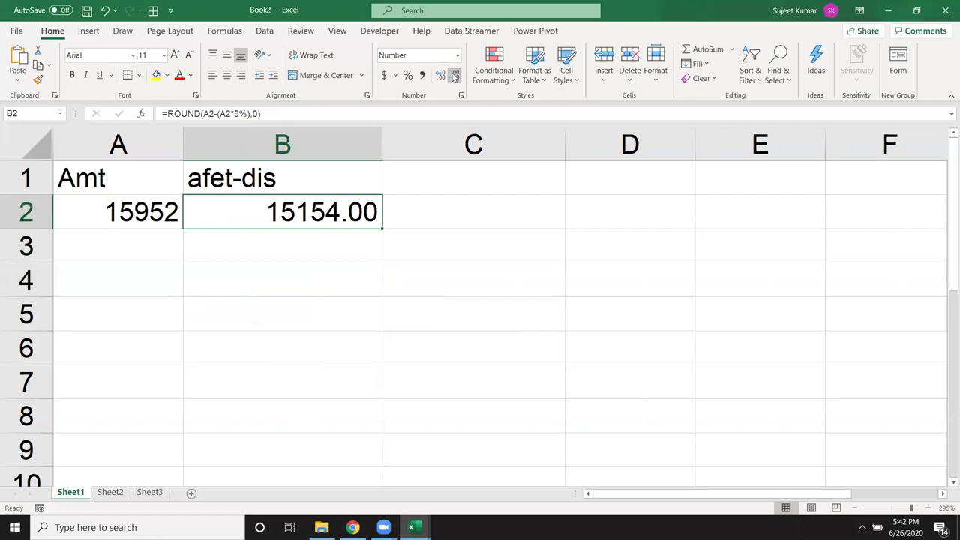
left_click(453, 75)
- Adjust B2's decimal places with Decrease and Increase Decimal, then revert those display changes
left_click(440, 76)
key("alt+h")
key("9")
key("alt+h")
key("0")
key("alt+h")
key("0")
key("alt+h")
key("0")
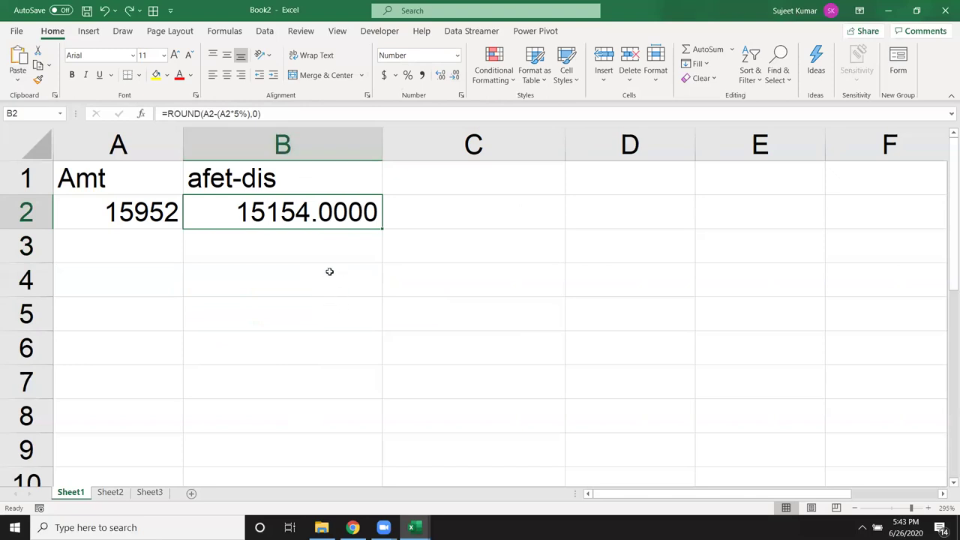
key("alt+h")
key("0")
key("alt+h")
key("0")
- Undo back to B2's 5.69% discount (15044.331200) and restore =ROUND(B2,2) in C3
key("ctrl+z")
key("ctrl+z")
key("ctrl+z")
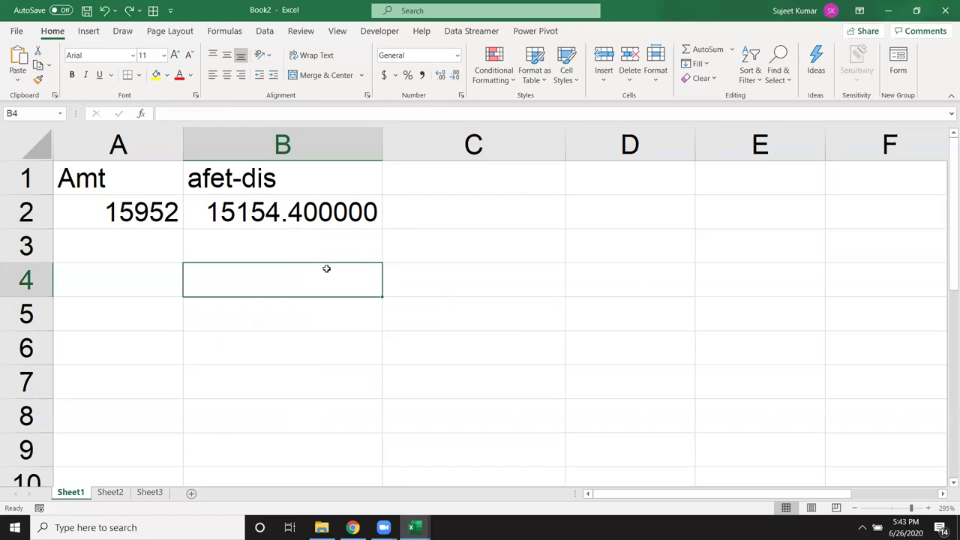
key("ctrl+z")
key("ctrl+y")
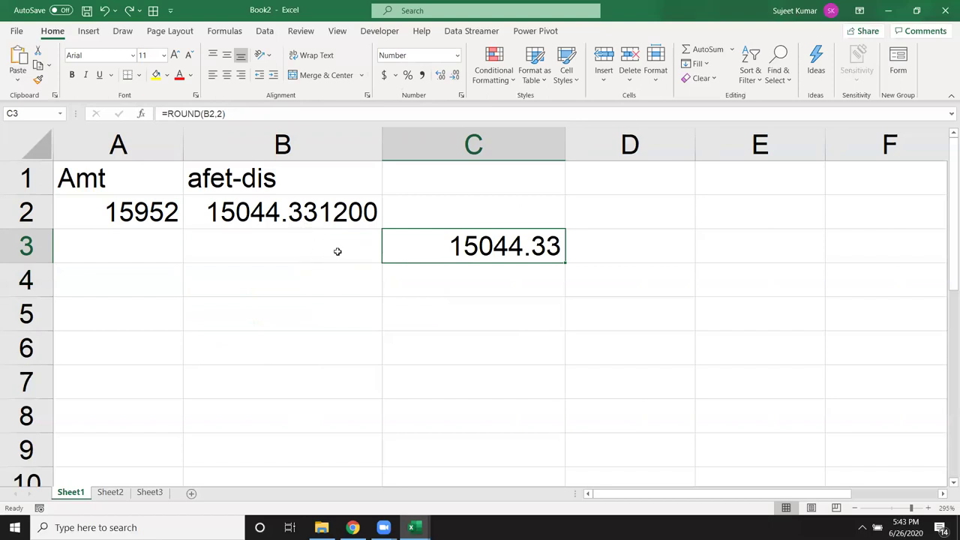
- Copy the expression A2-(A2*5.69%) from B2's formula
double_click(482, 249)
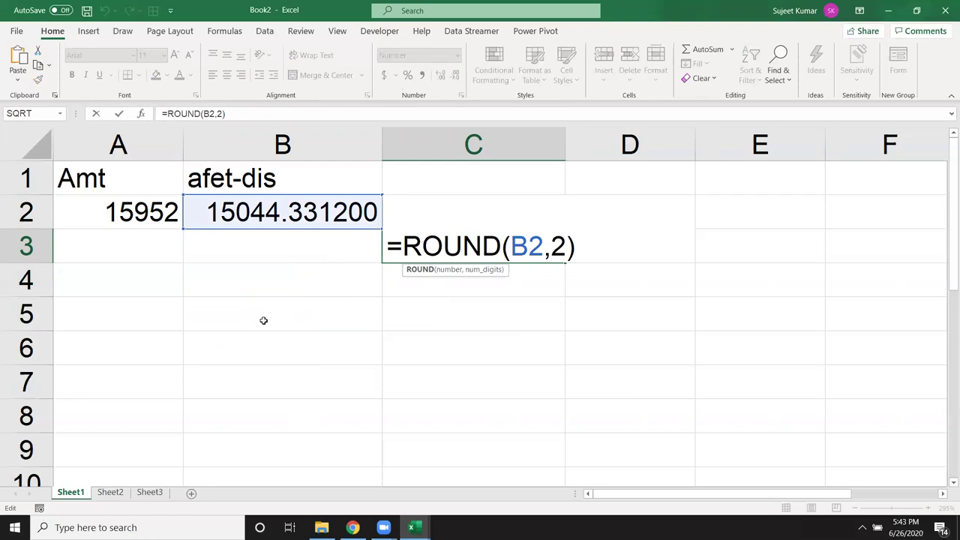
key("Escape")
left_click(247, 225)
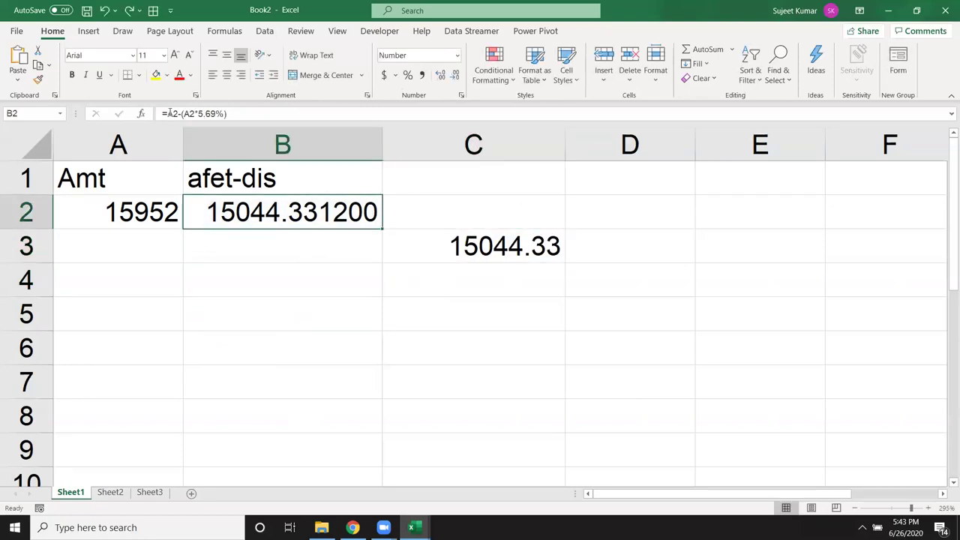
left_click_drag(168, 114, 228, 113)
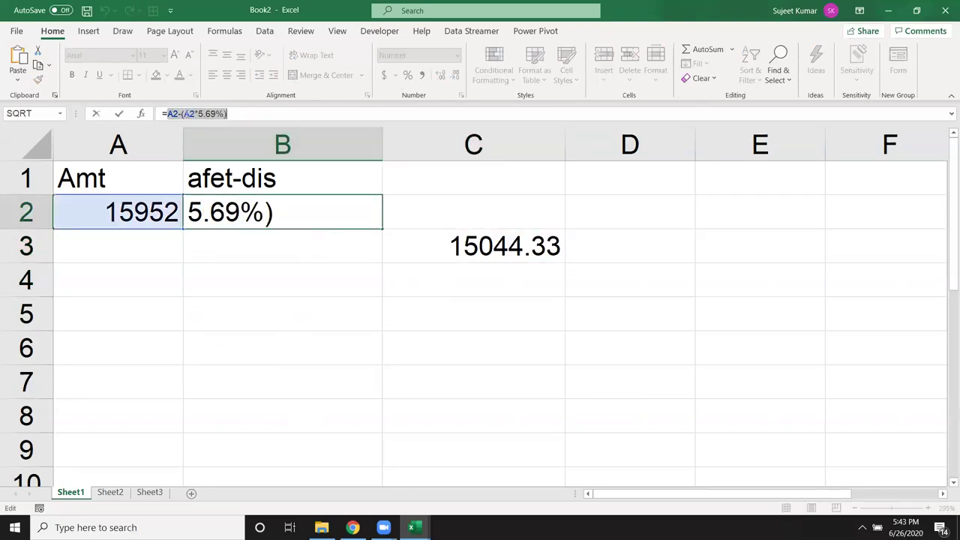
left_click_drag(168, 113, 228, 113)
key("ctrl+c")
key("Escape")
- Replace the B2 reference in C3 with the copied expression, making =ROUND(A2-(A2*5.69%),2)
left_click(463, 245)
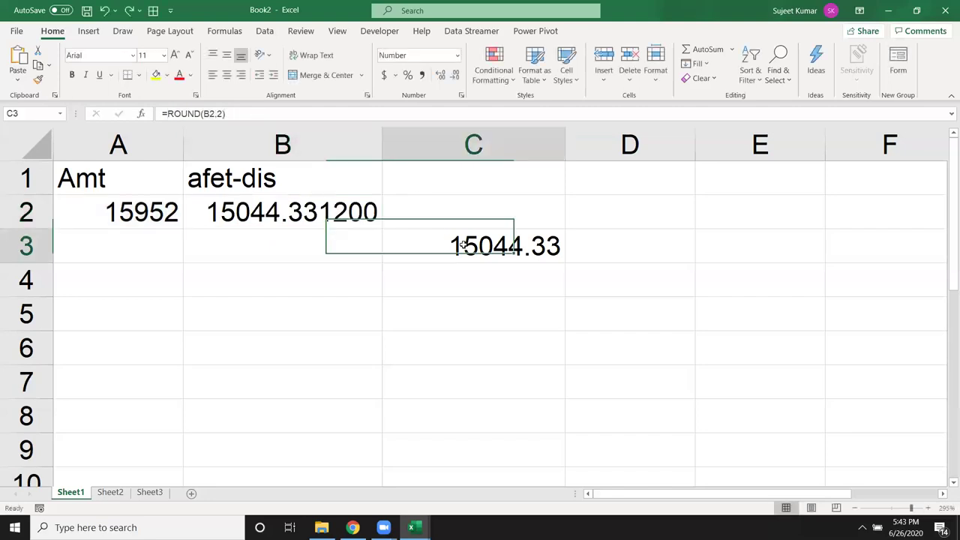
double_click(463, 245)
double_click(528, 246)
key("ctrl+v")
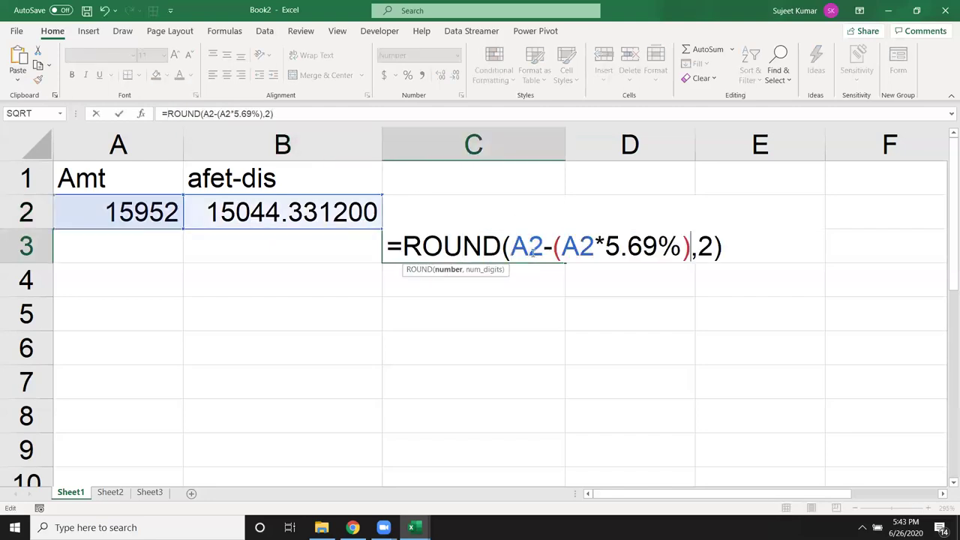
key("Return")
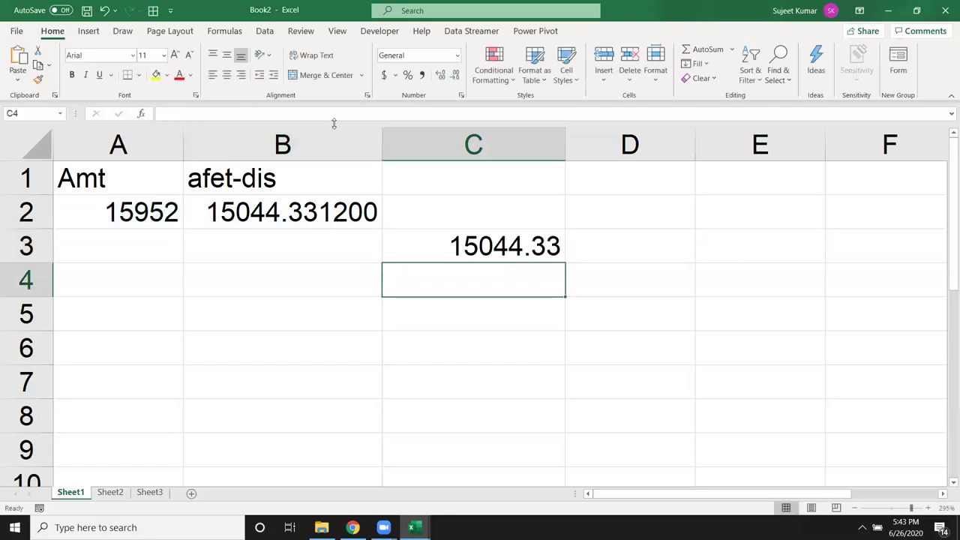
- Move C3's combined ROUND formula into B2
left_click(470, 255)
key("ctrl+c")
left_click(268, 210)
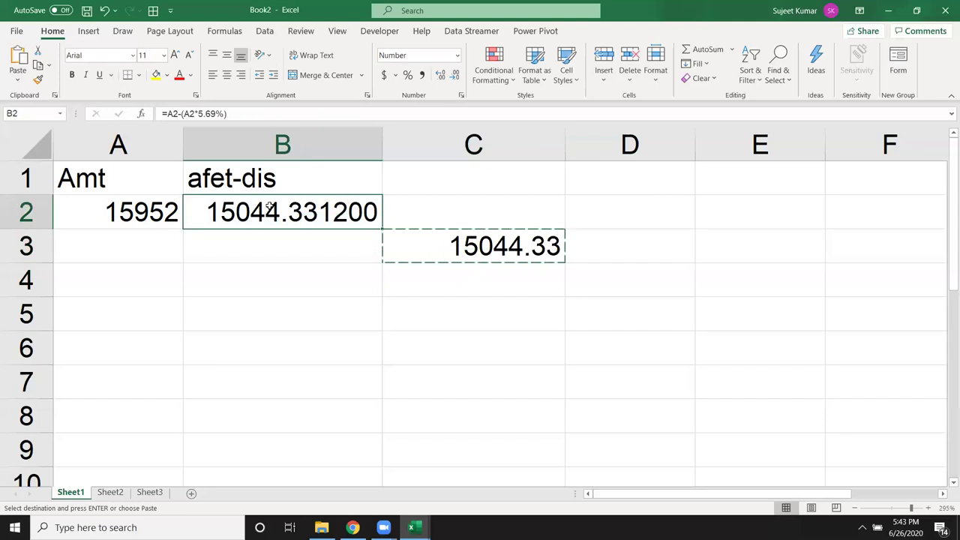
key("Return")
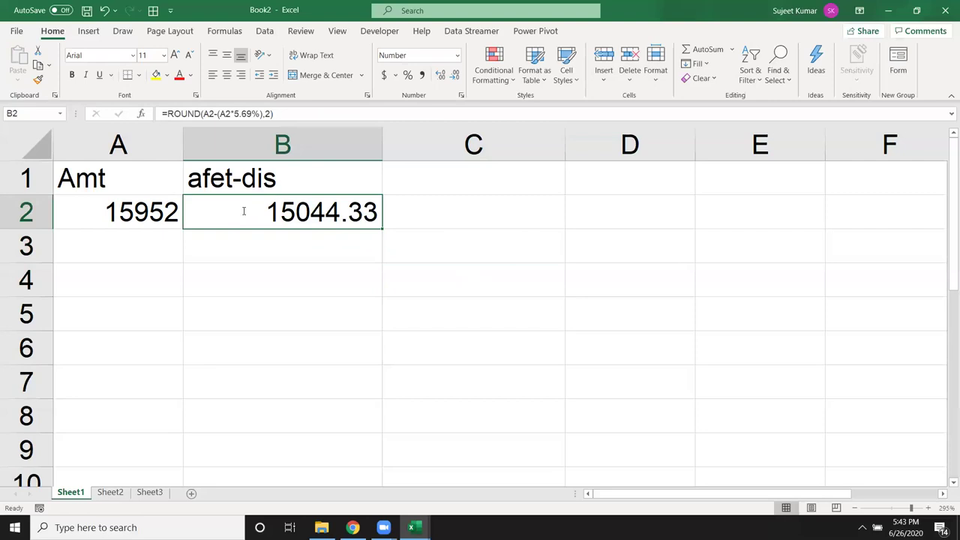
- Confirm B2 holds =ROUND(A2-(A2*5.69%),2) showing 15044.33, then go to Sheet2
double_click(242, 211)
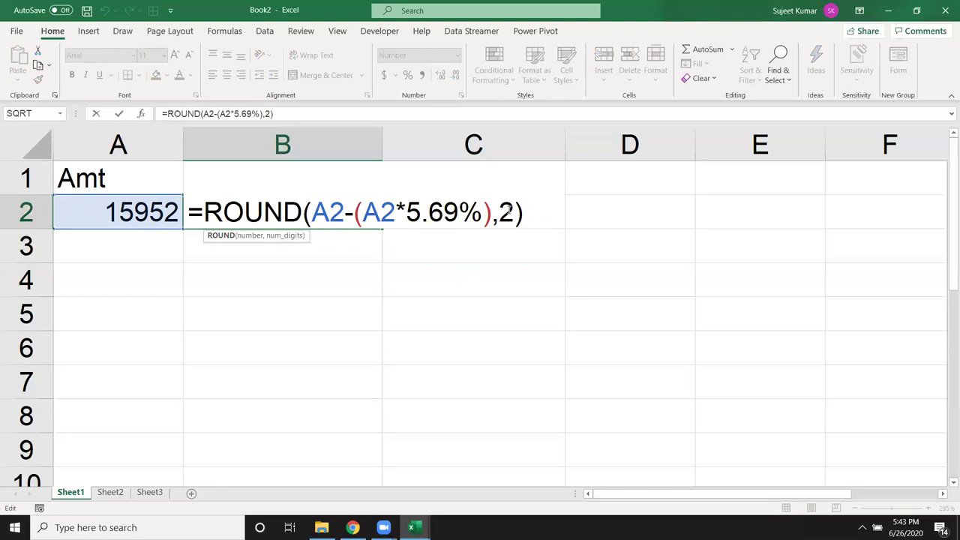
key("Return")
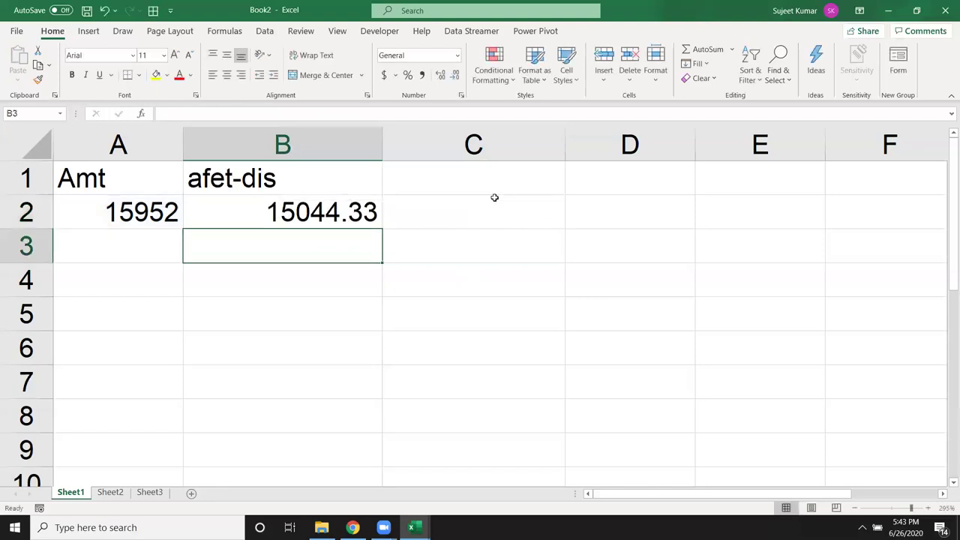
left_click(367, 211)
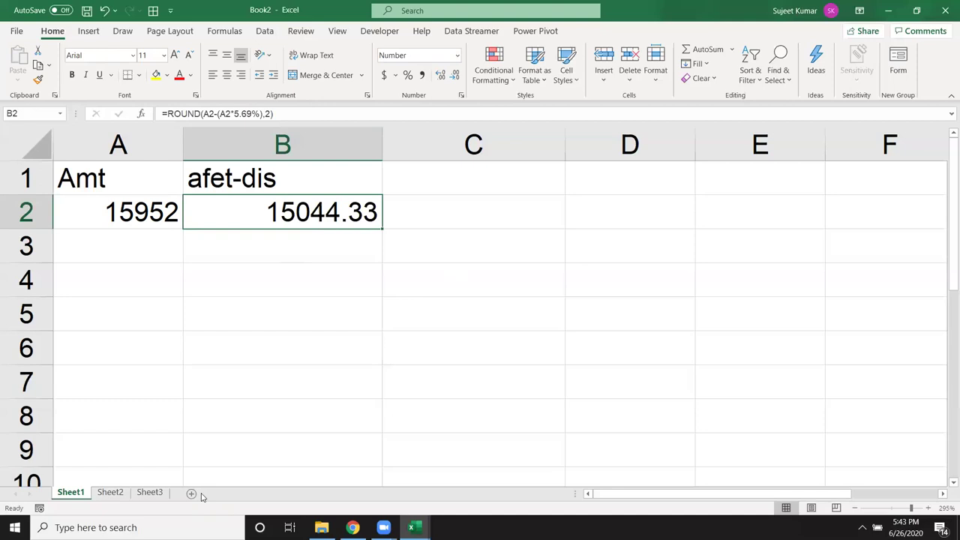
left_click(110, 492)
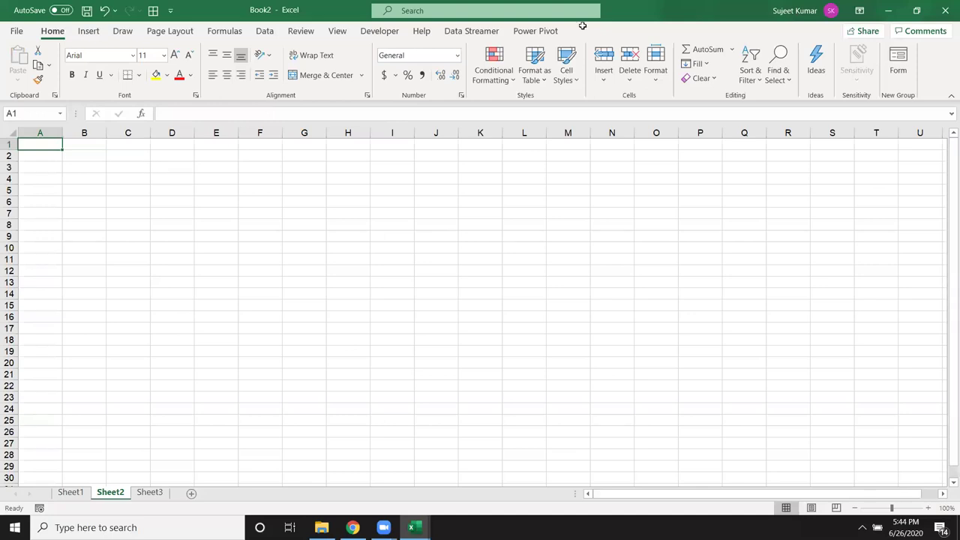